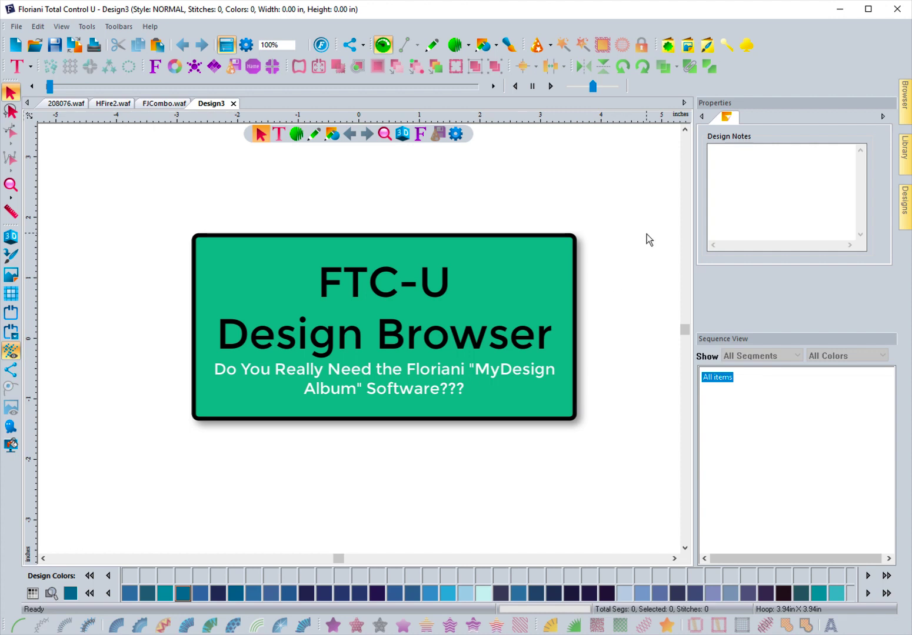
Cycle through the Browser, Library and Designs side panels
left_click(904, 114)
left_click(904, 154)
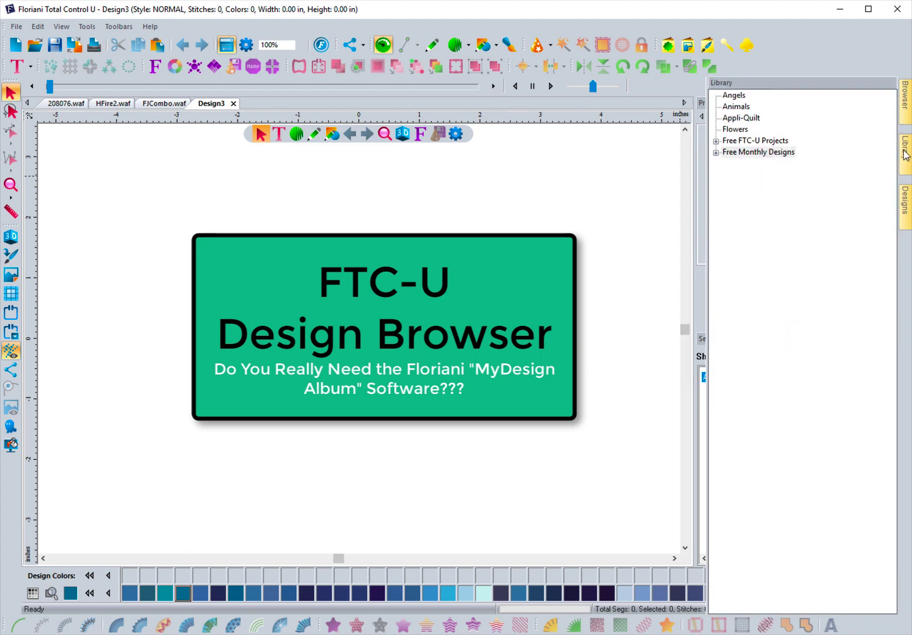
left_click(904, 200)
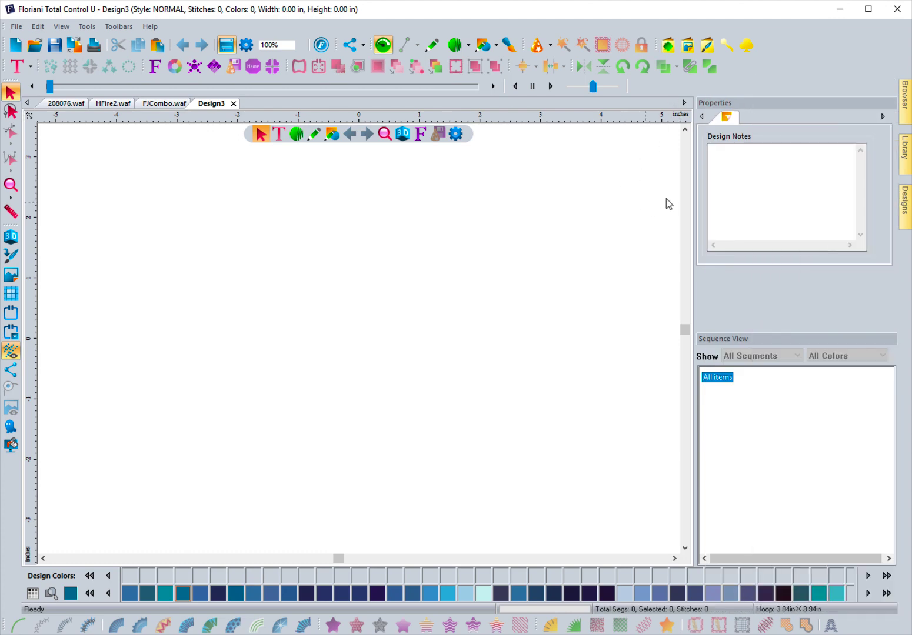
Expand Local Disk (C:) > Floriani in the Browser tree and preview Floriani's design thumbnails
left_click(904, 106)
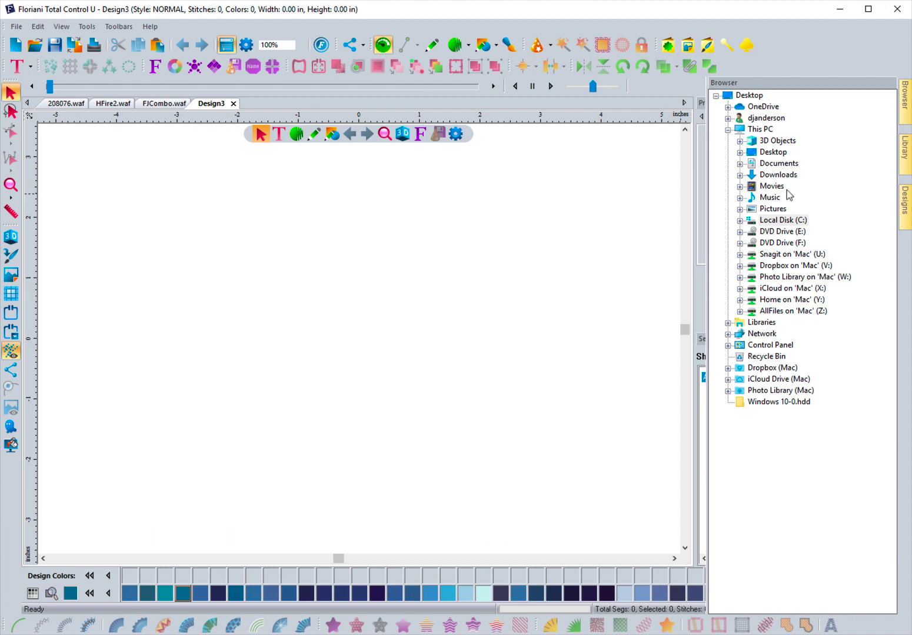
left_click(740, 221)
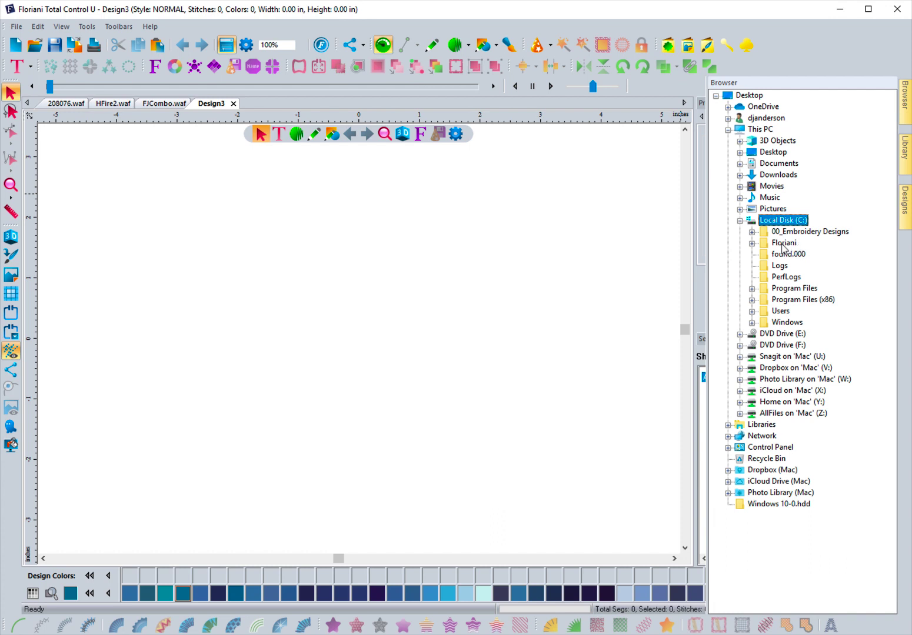
left_click(752, 243)
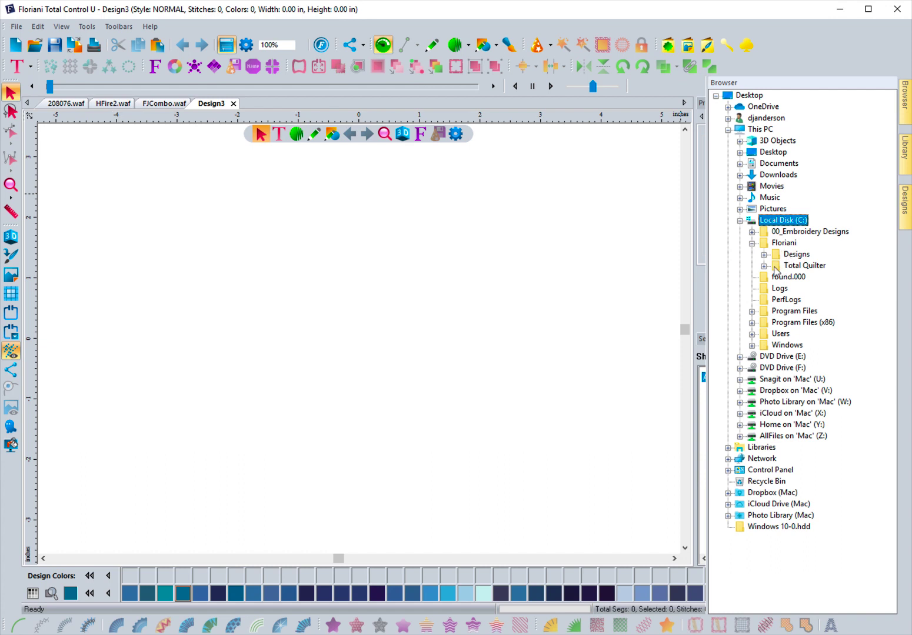
left_click(784, 243)
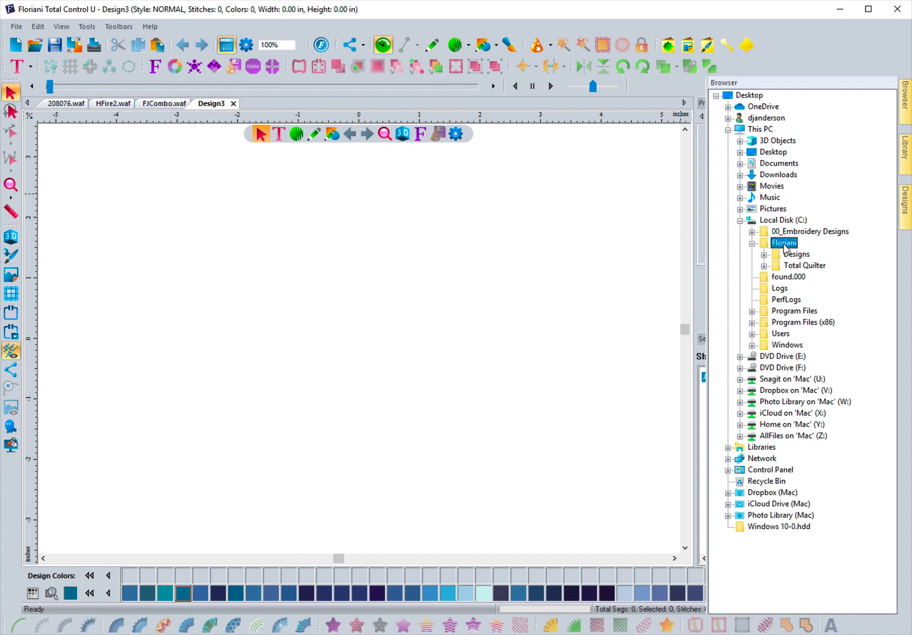
left_click(906, 215)
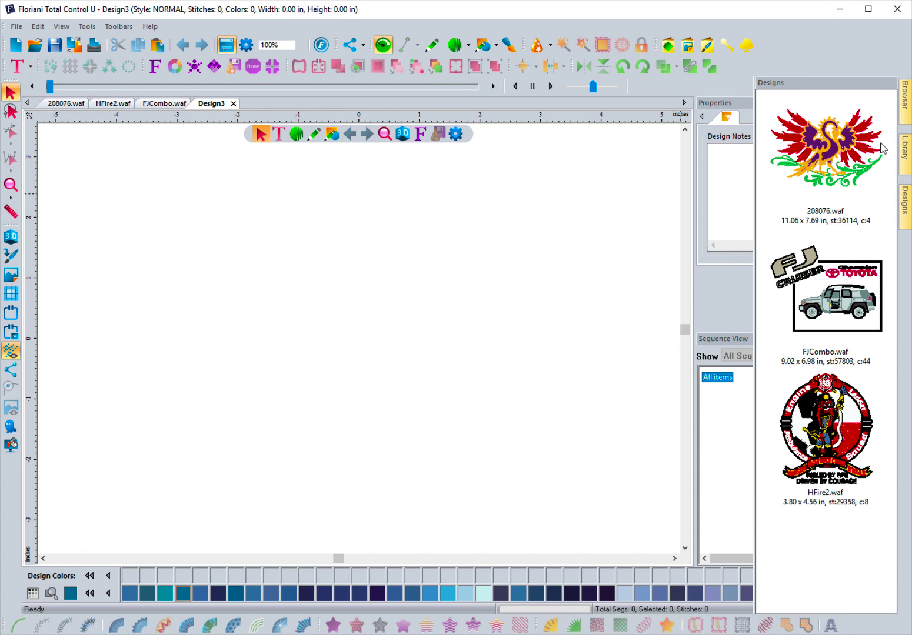
left_click(901, 109)
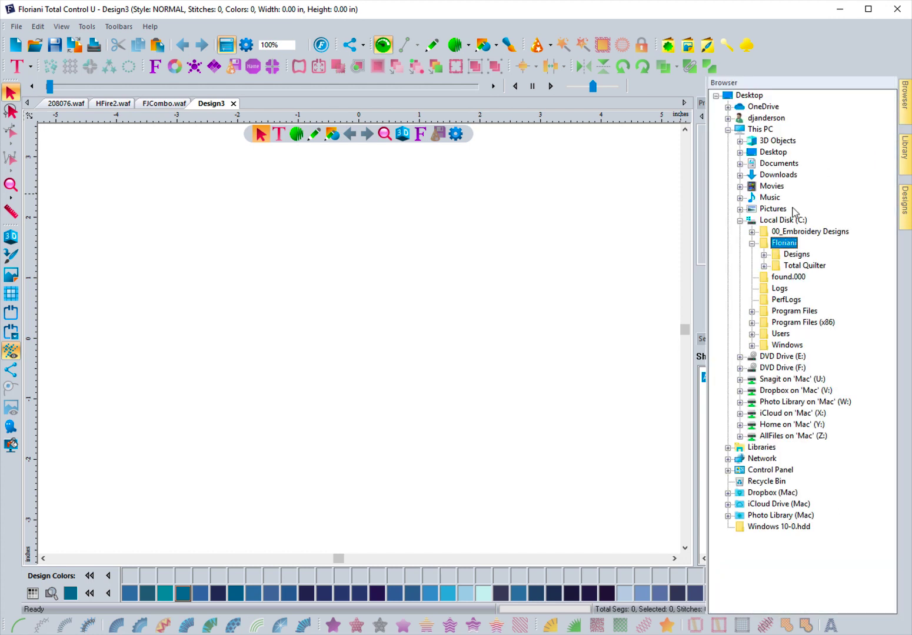
Preview Floriani > Designs, then the Angels folder's RL-AL-0002.waf and RL-AL-0006.waf thumbnails
left_click(764, 256)
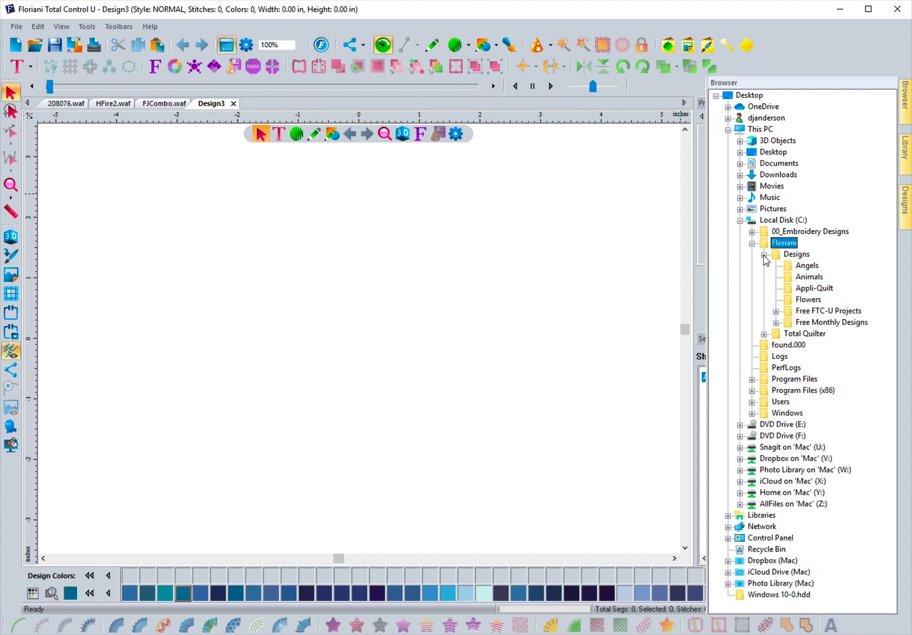
left_click(791, 255)
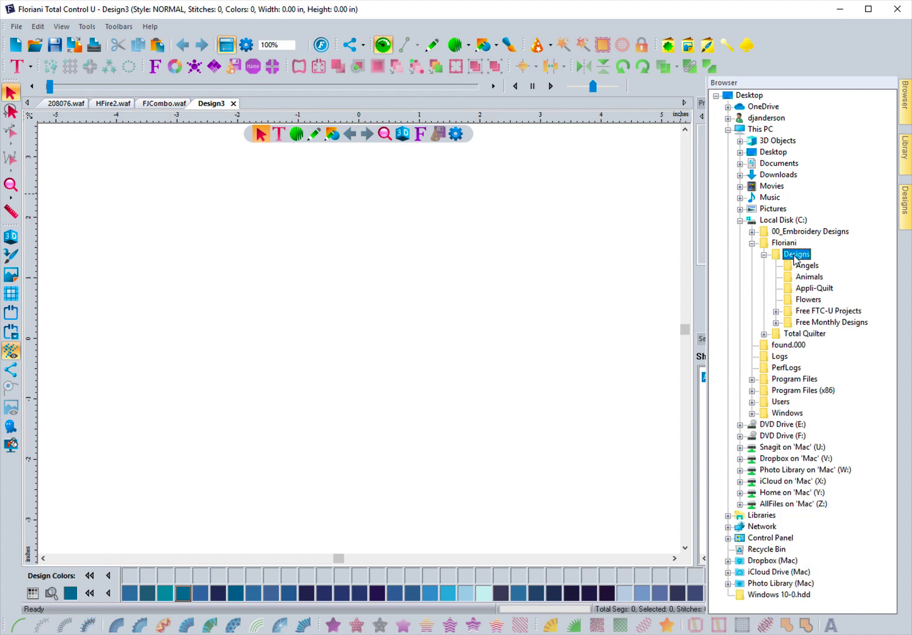
left_click(904, 206)
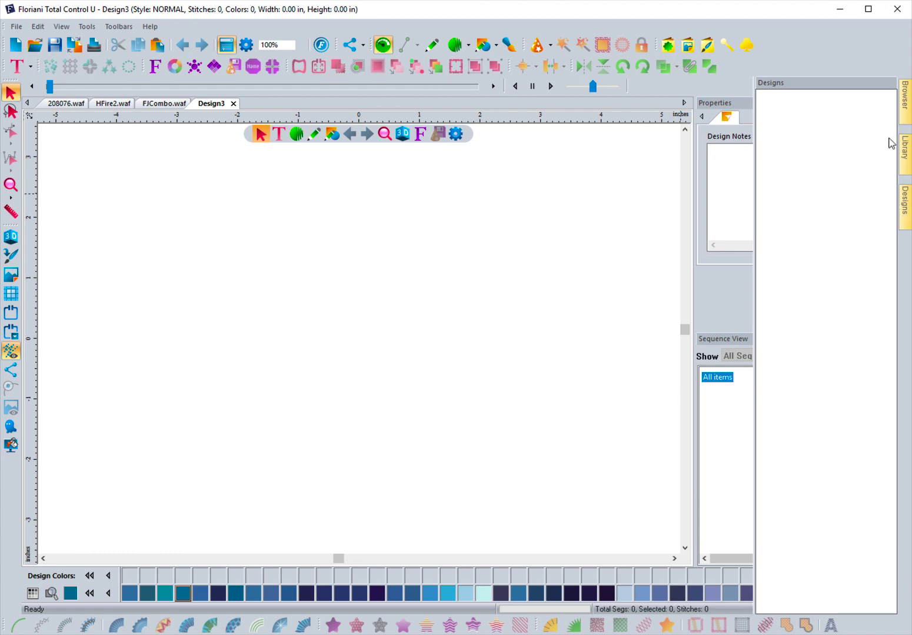
left_click(905, 111)
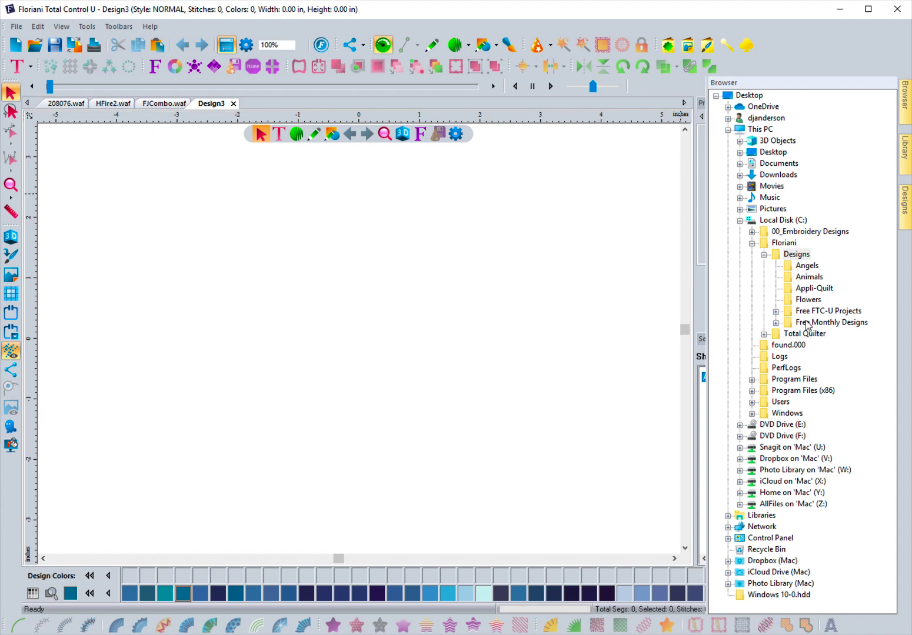
left_click(805, 268)
left_click(905, 213)
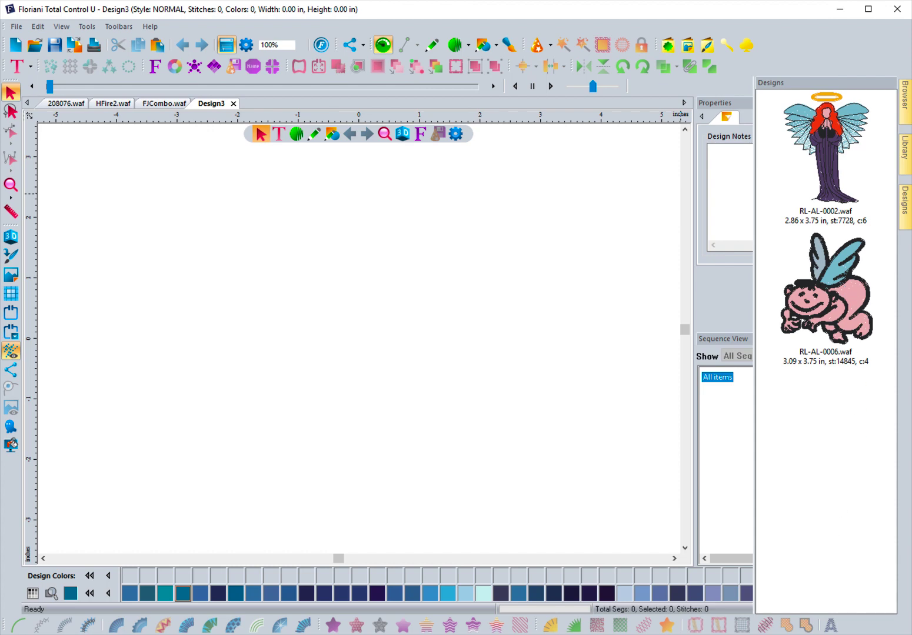
key("alt+Tab")
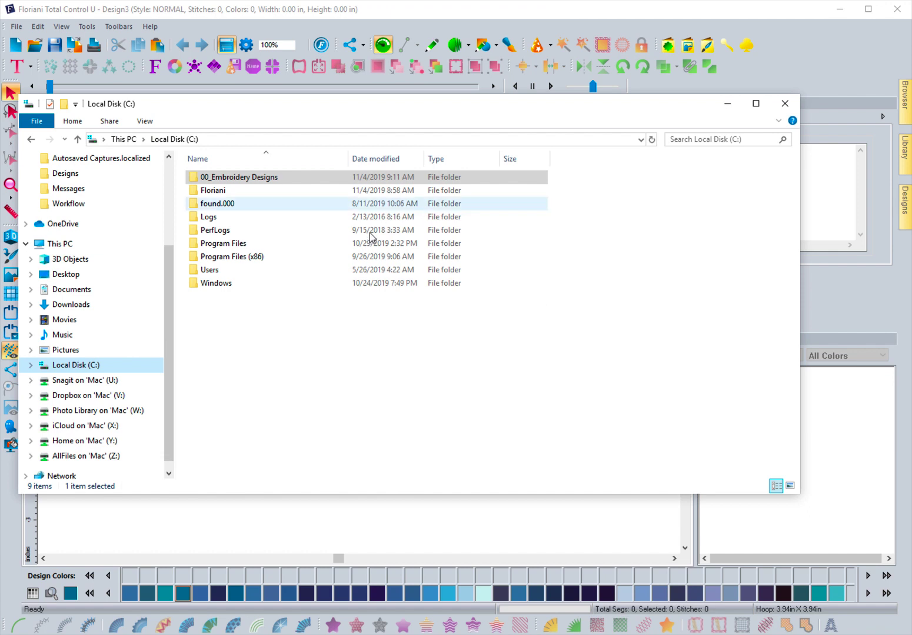
In File Explorer, open C:\Floriani and narrow the window to uncover the side panels
left_click(78, 366)
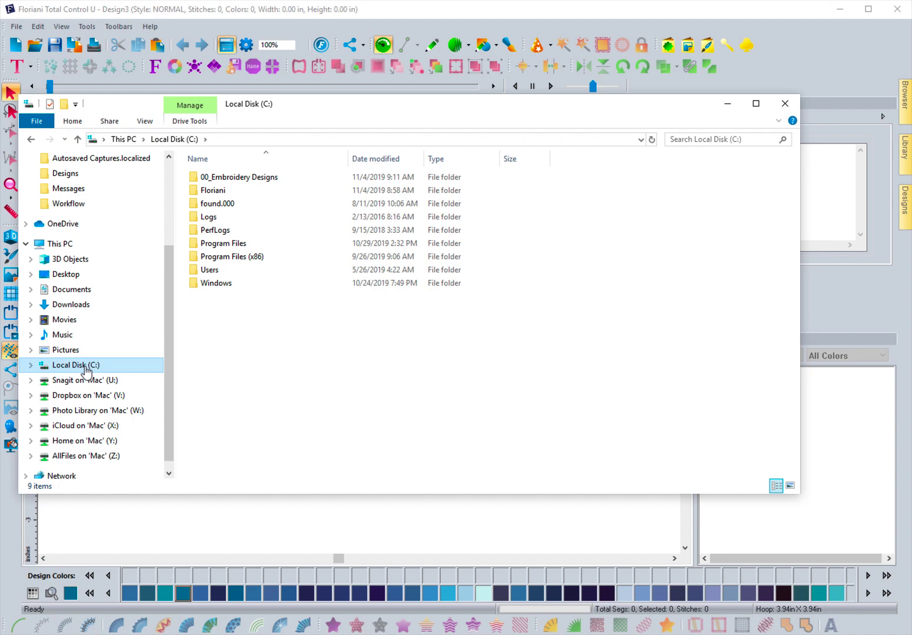
double_click(206, 192)
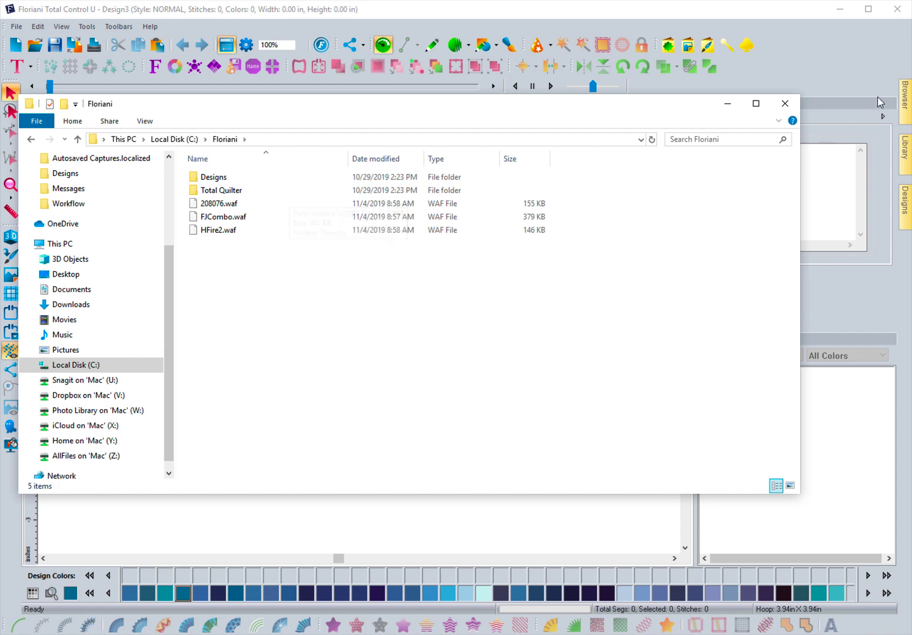
mouse_move(904, 95)
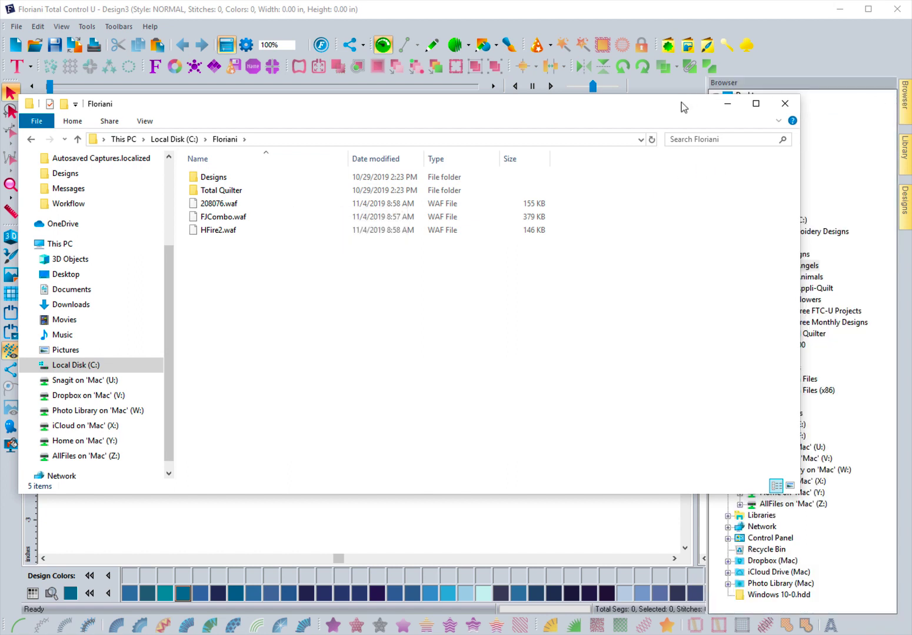
left_click_drag(800, 185, 681, 185)
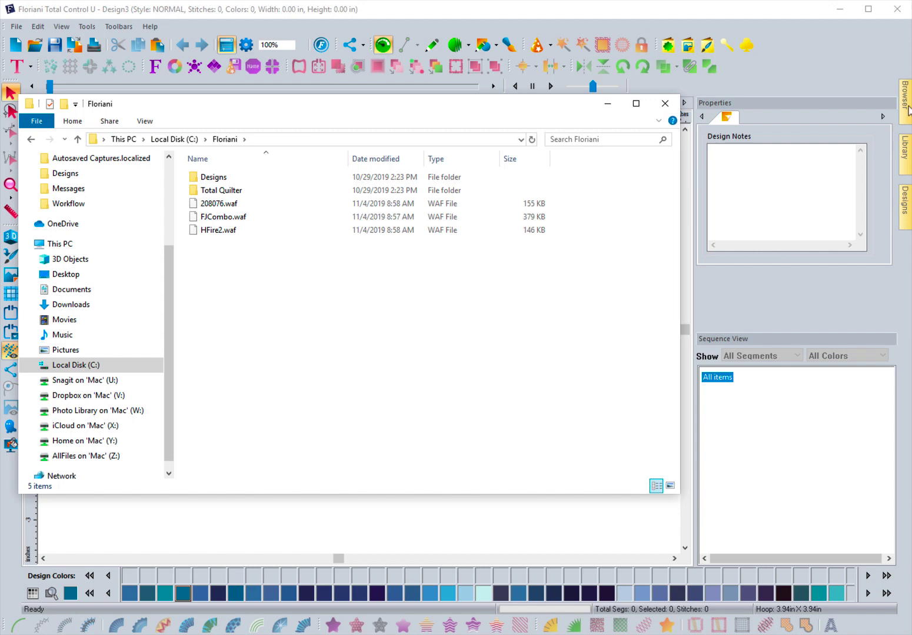
mouse_move(909, 111)
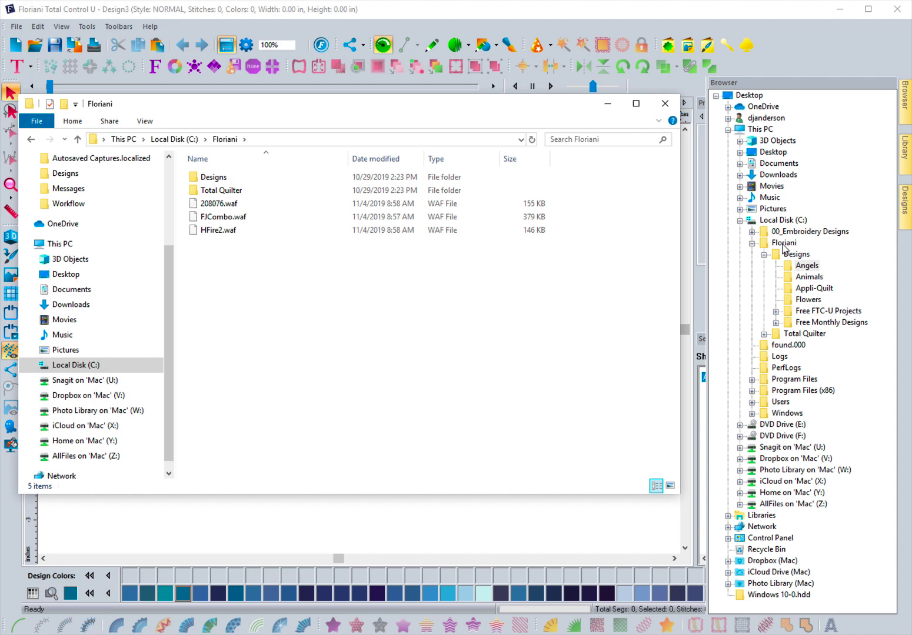
Back in Total Control U, select the Floriani folder in the Browser tree and preview its designs
left_click(783, 249)
left_click(784, 243)
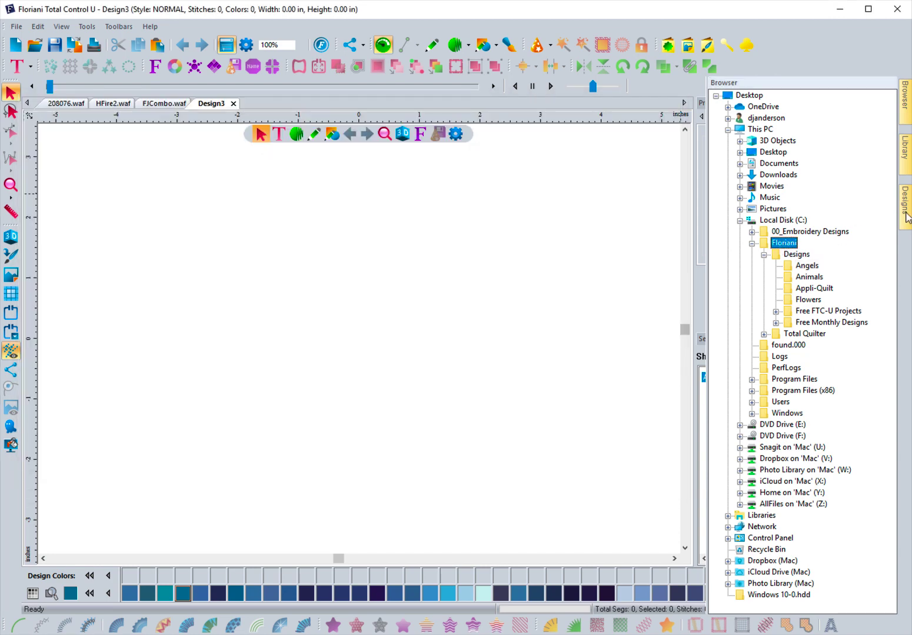
mouse_move(906, 218)
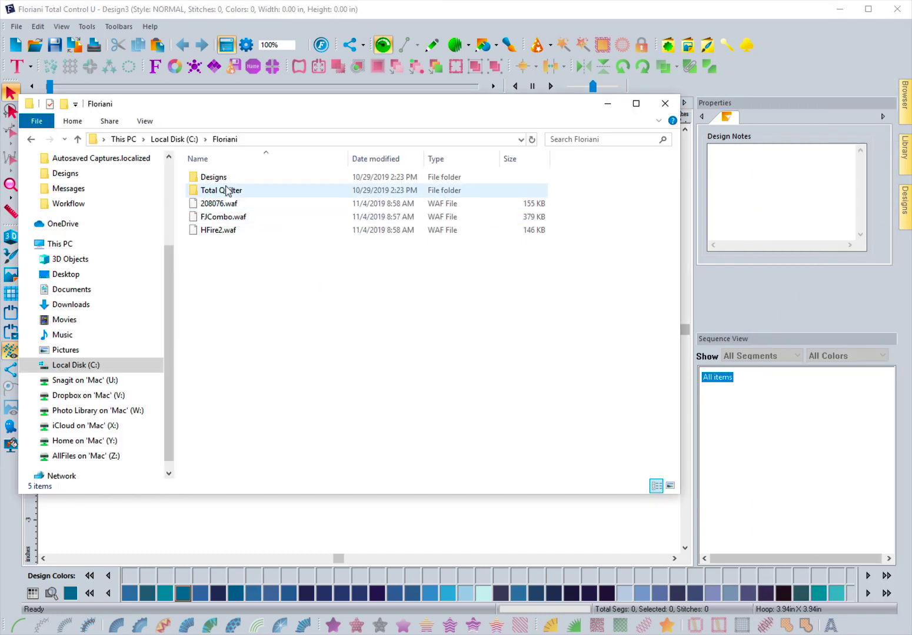
Open the Designs folder in Explorer and preview the same Designs folder in Total Control U
left_click(217, 179)
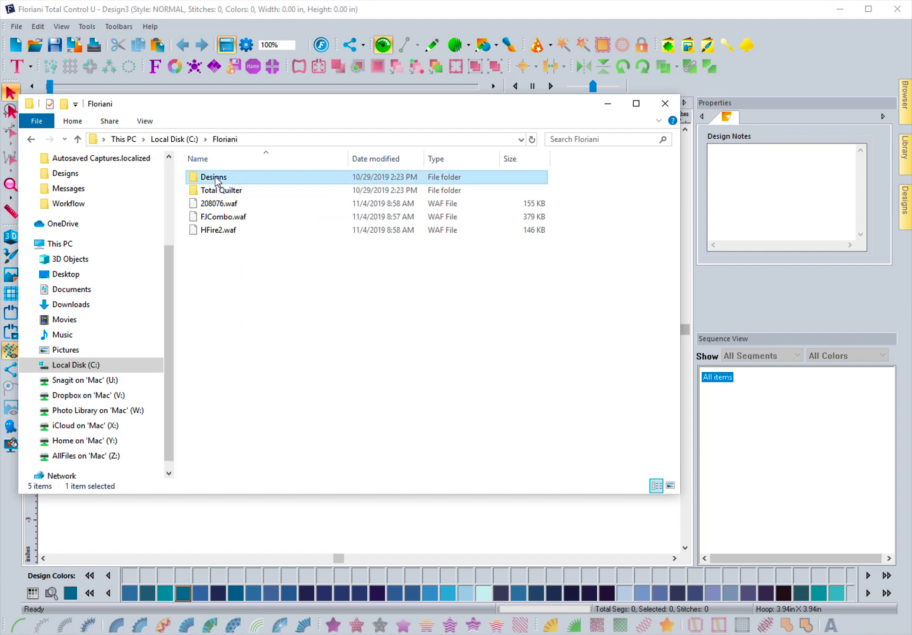
double_click(217, 178)
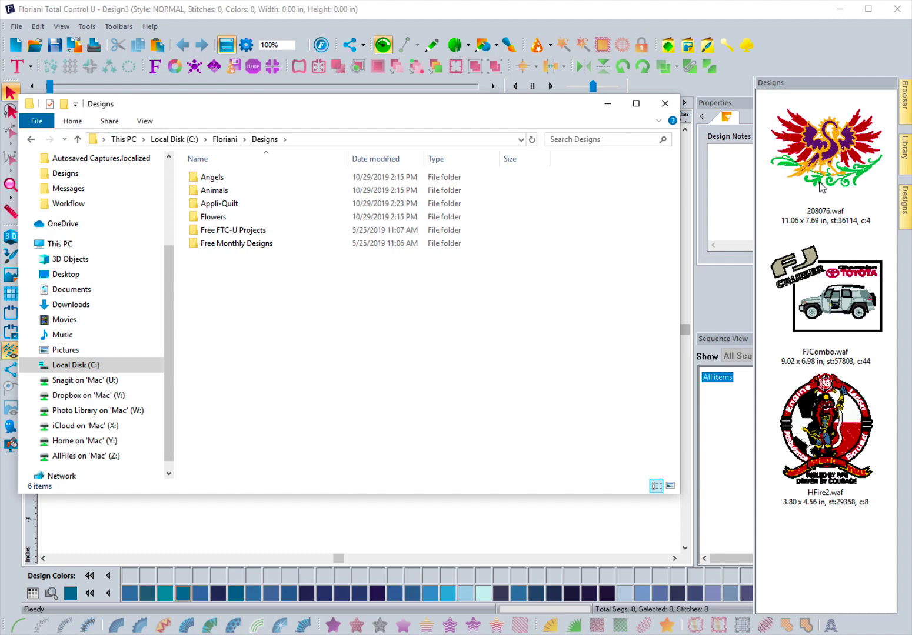
left_click(906, 106)
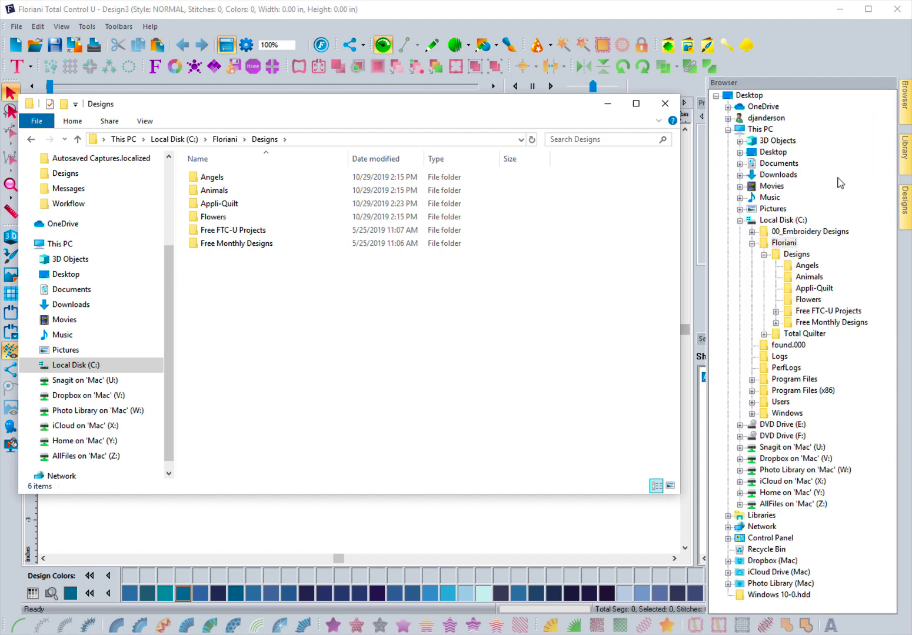
left_click(800, 254)
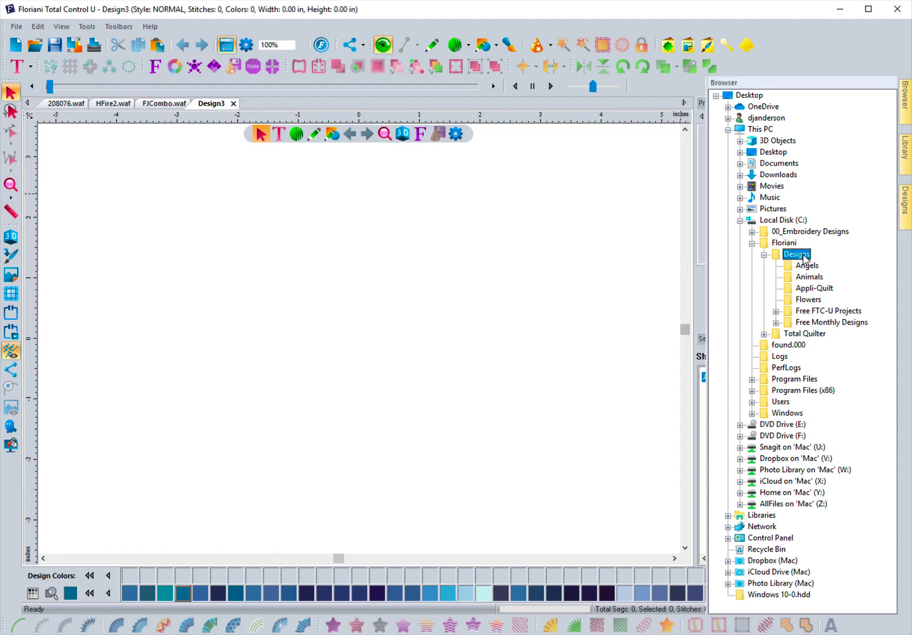
left_click(906, 210)
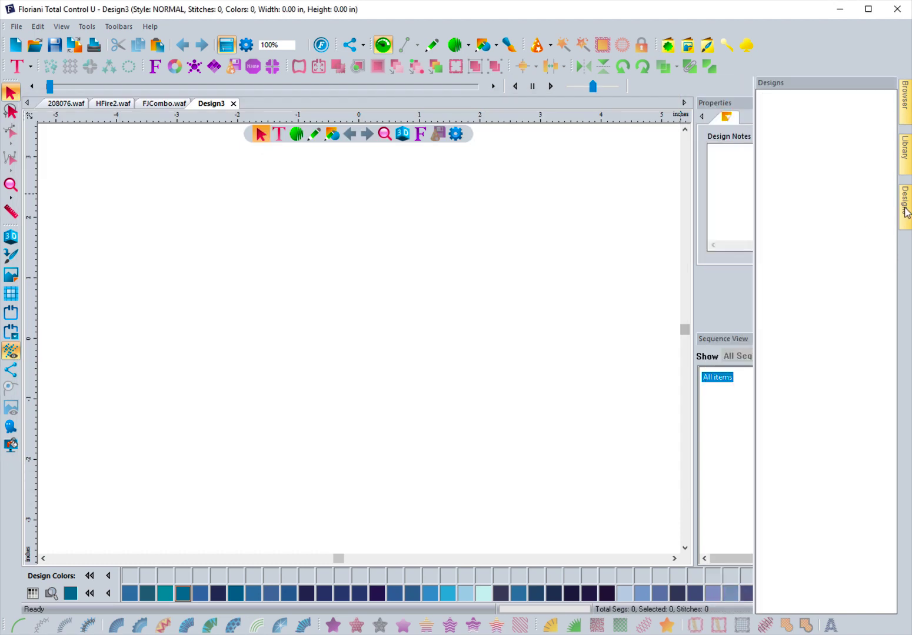
In Explorer, open Free Monthly Designs > APRIL > April 2010 and show its files as large icons
key("alt+Tab")
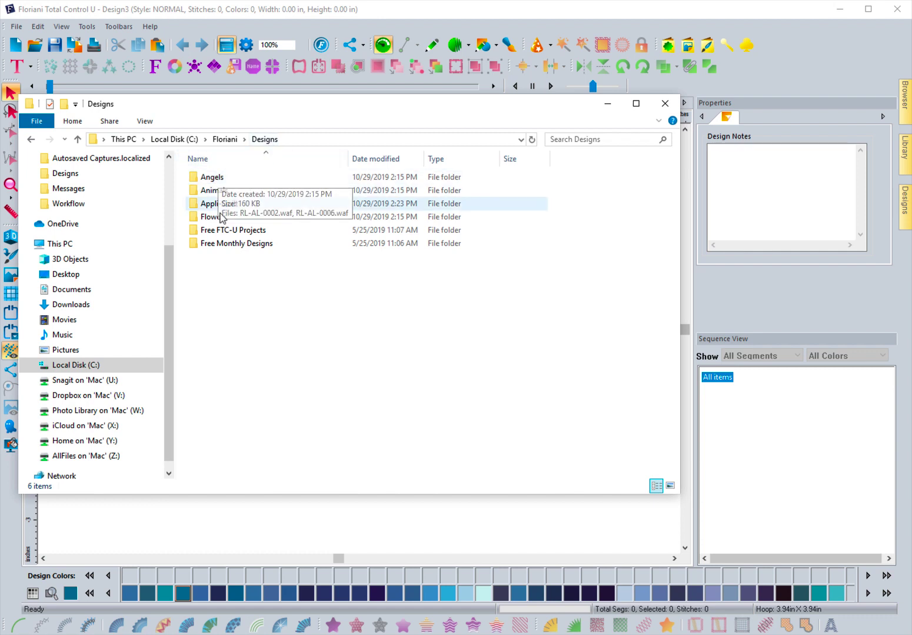
double_click(240, 243)
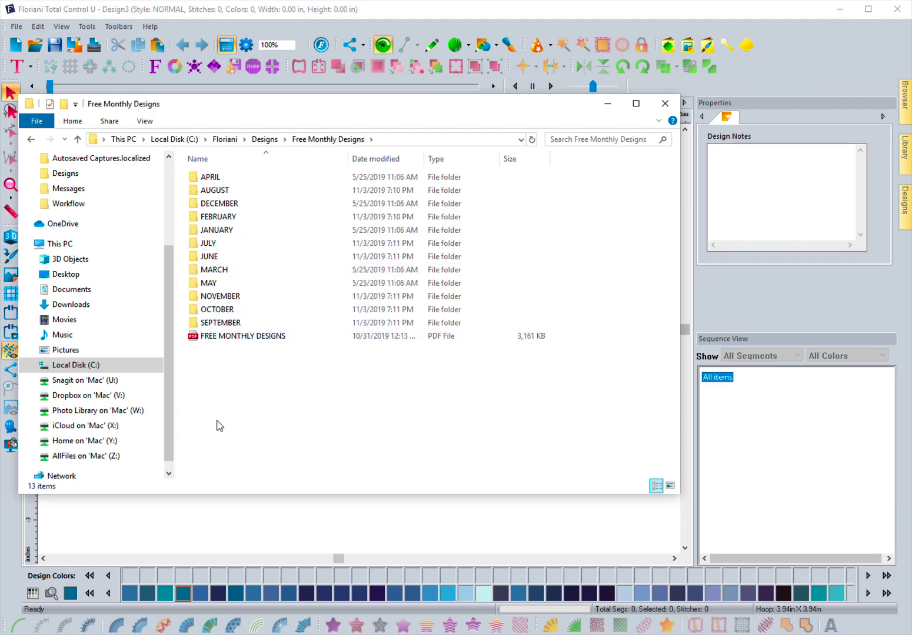
left_click(212, 178)
double_click(213, 178)
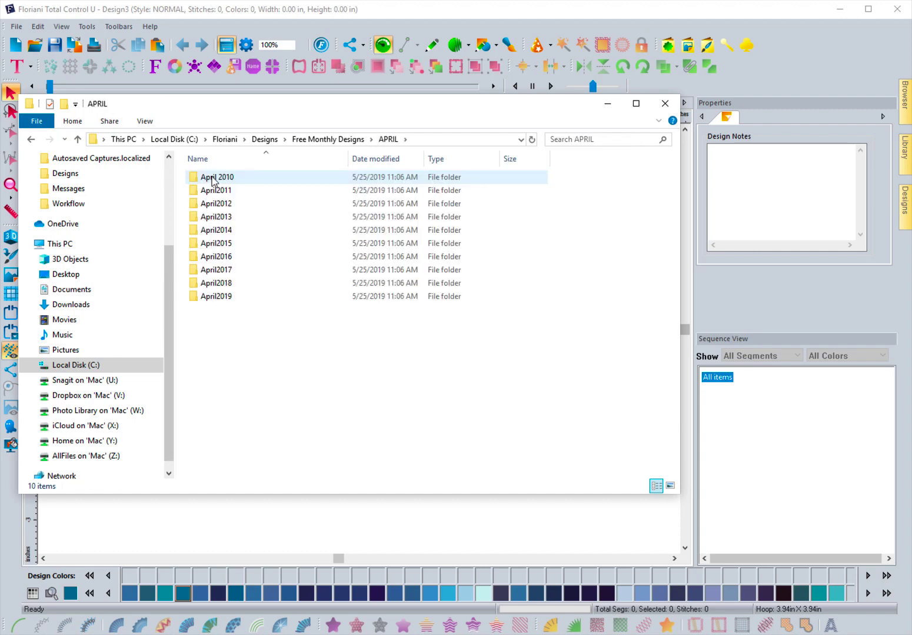
double_click(213, 178)
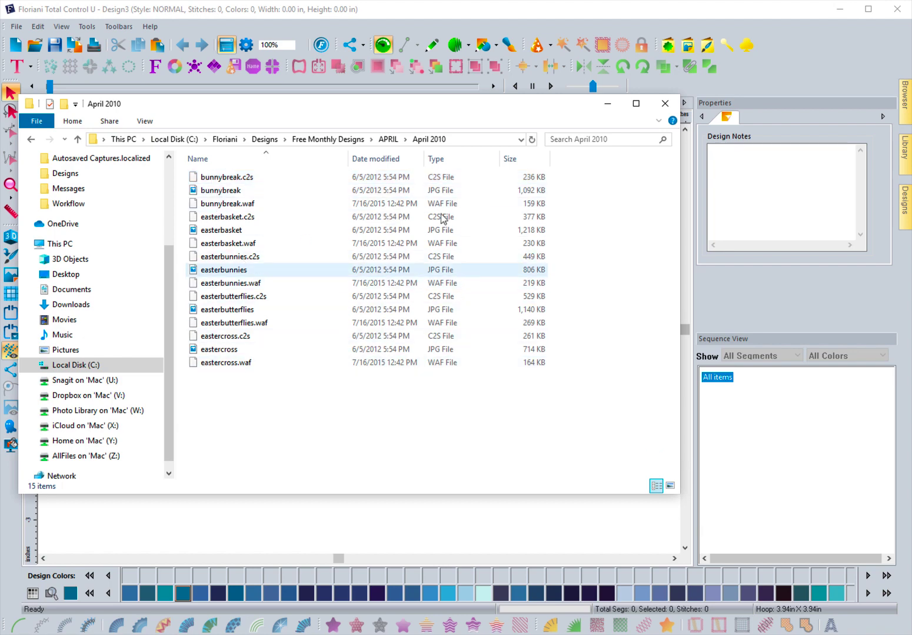
left_click(145, 122)
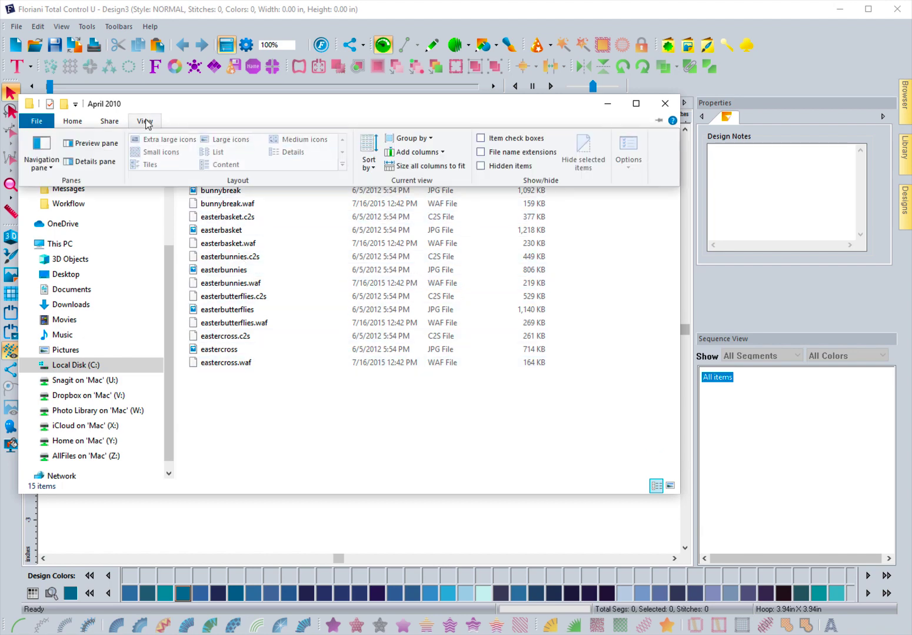
left_click(230, 140)
left_click(301, 410)
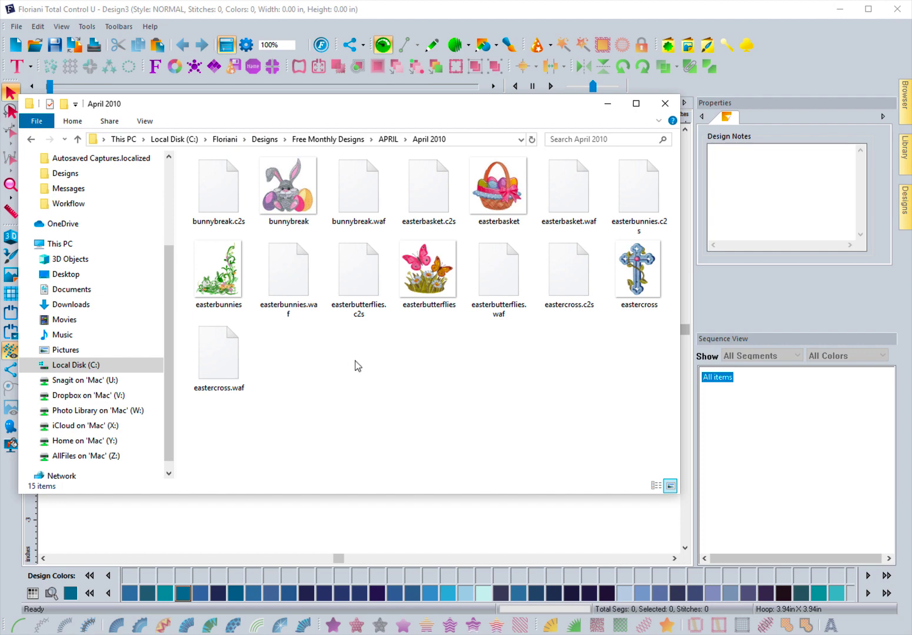
left_click(905, 106)
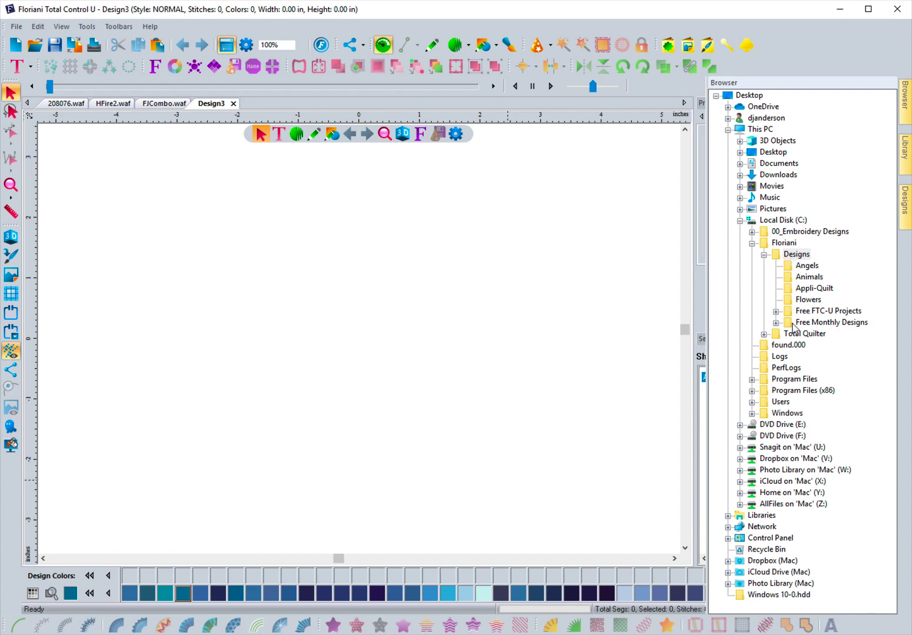
Expand Free Monthly Designs > APRIL in the Browser, preview April 2010's designs, and minimize Explorer
left_click(775, 323)
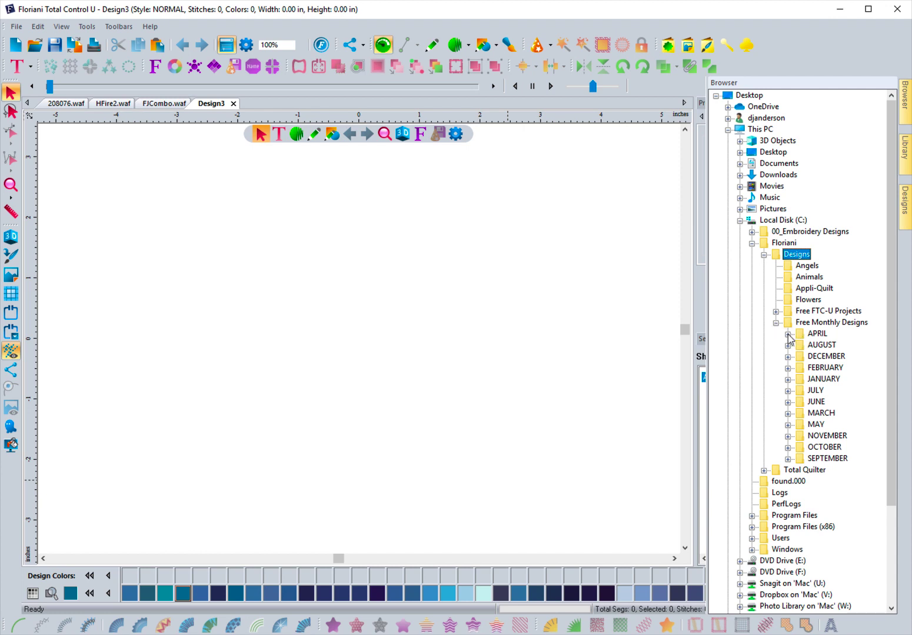
left_click(787, 333)
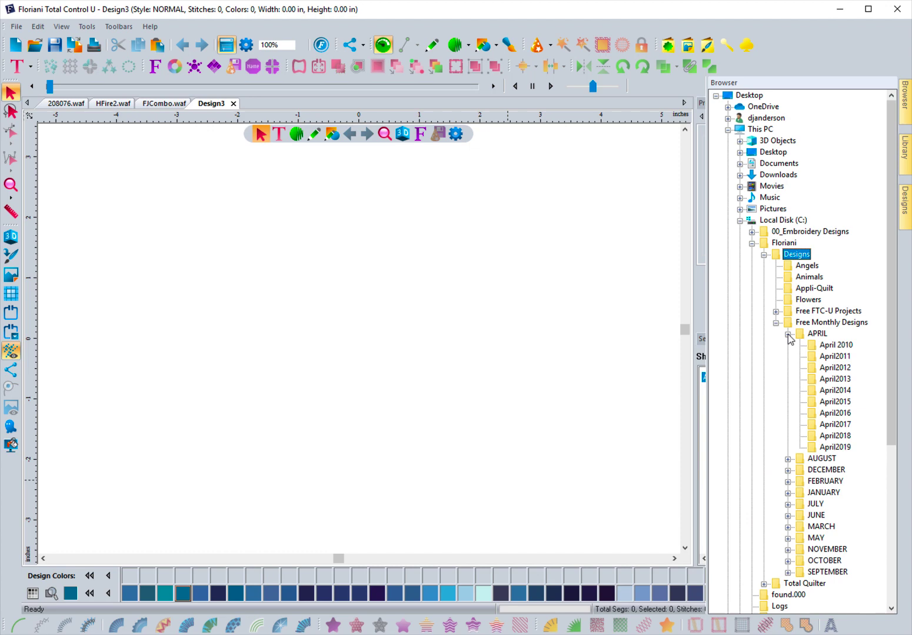
left_click(830, 347)
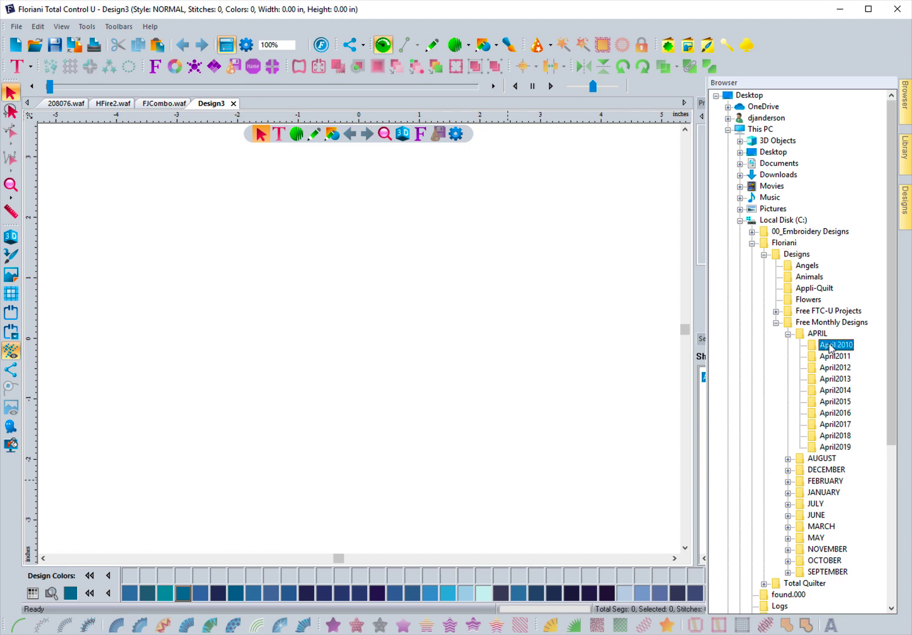
left_click(905, 219)
scroll(835, 277, "down", 9)
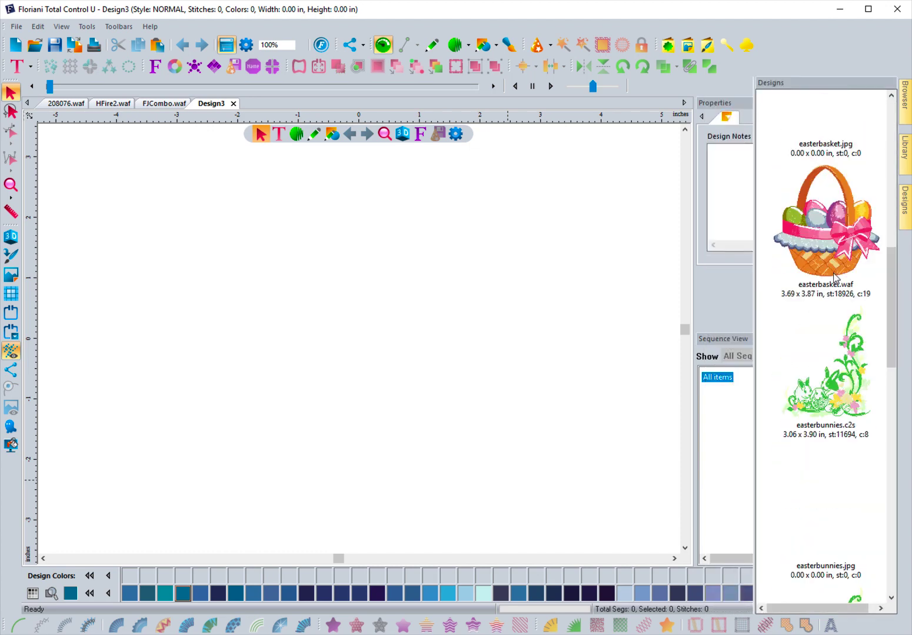
scroll(836, 278, "down", 3)
scroll(836, 278, "up", 10)
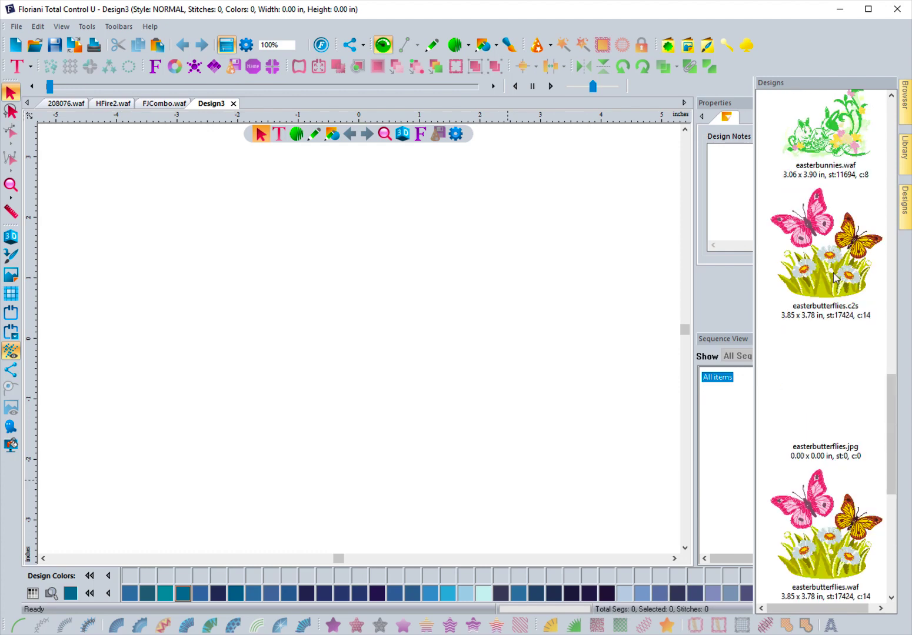
scroll(836, 278, "up", 2)
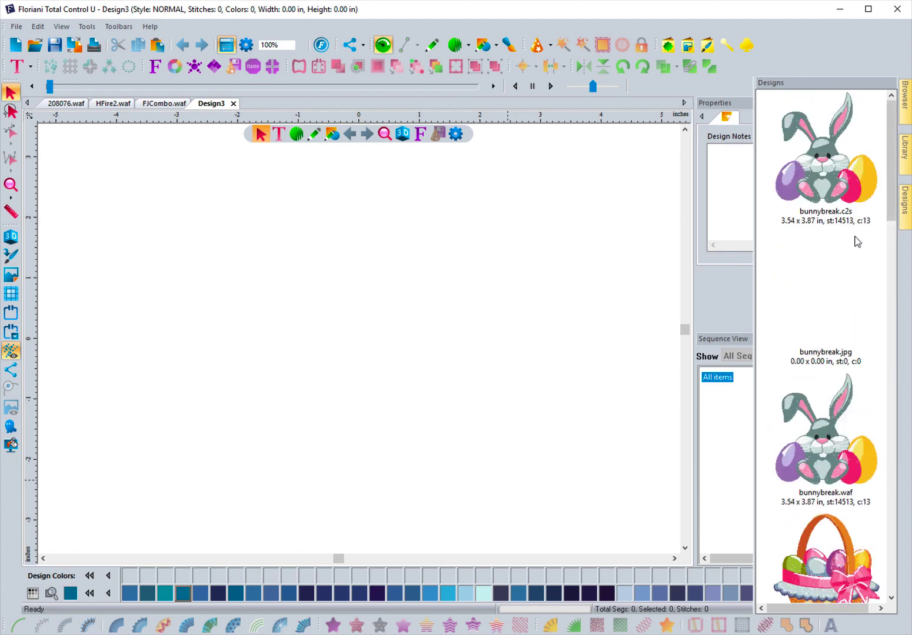
mouse_move(906, 116)
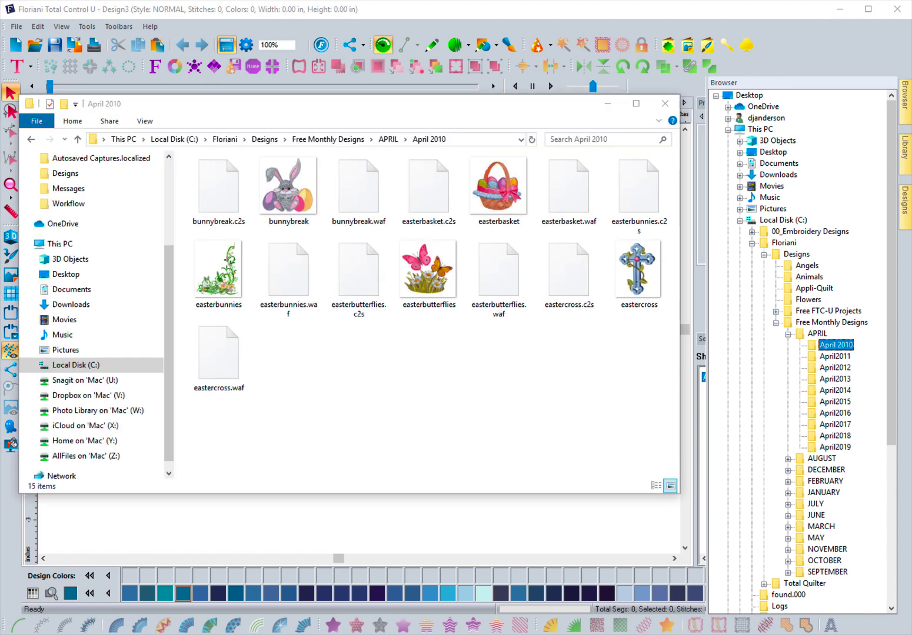
left_click(608, 108)
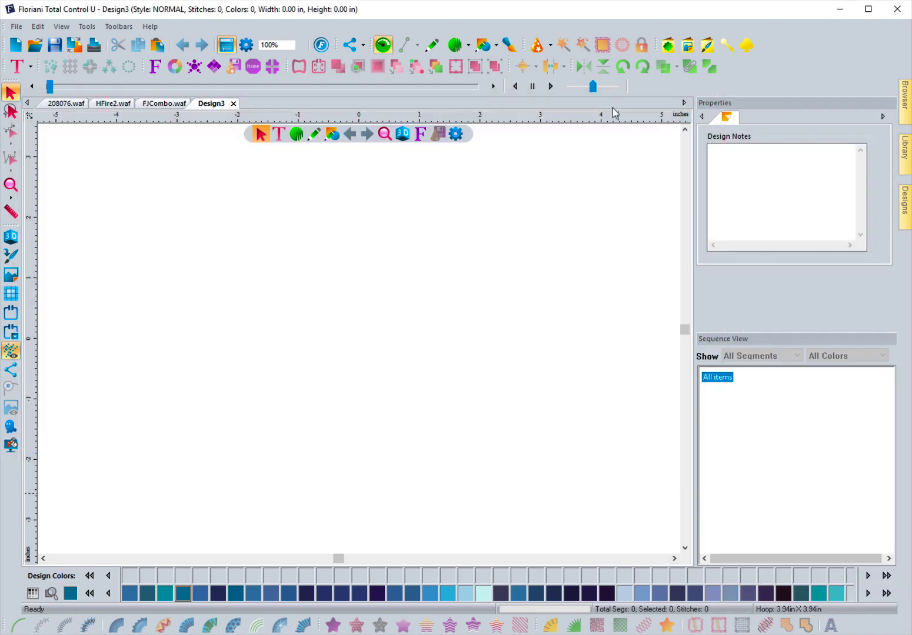
mouse_move(906, 95)
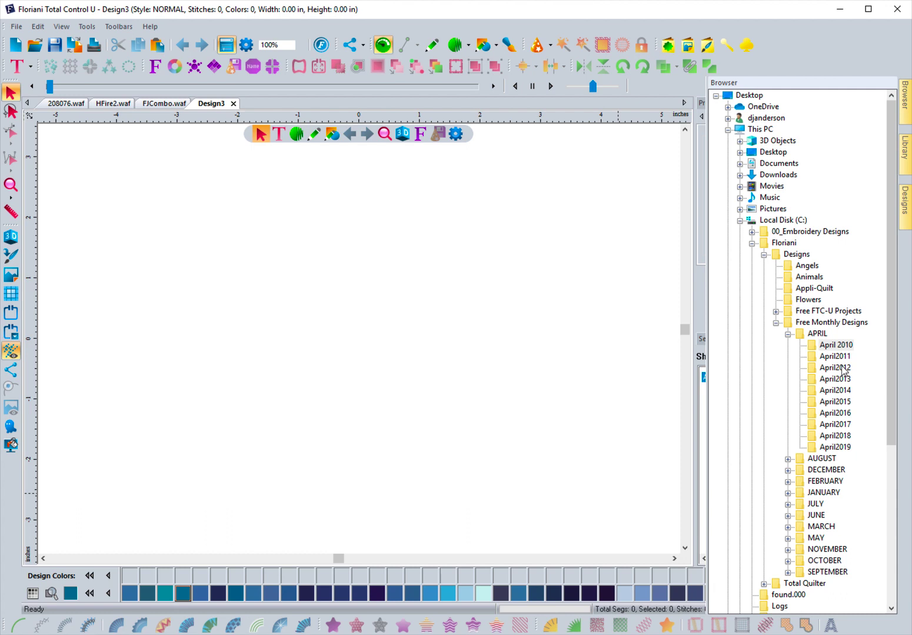
Preview the April 2010 designs, then collapse Local Disk (C:) in the Browser tree
left_click(829, 350)
left_click(906, 203)
left_click(739, 220)
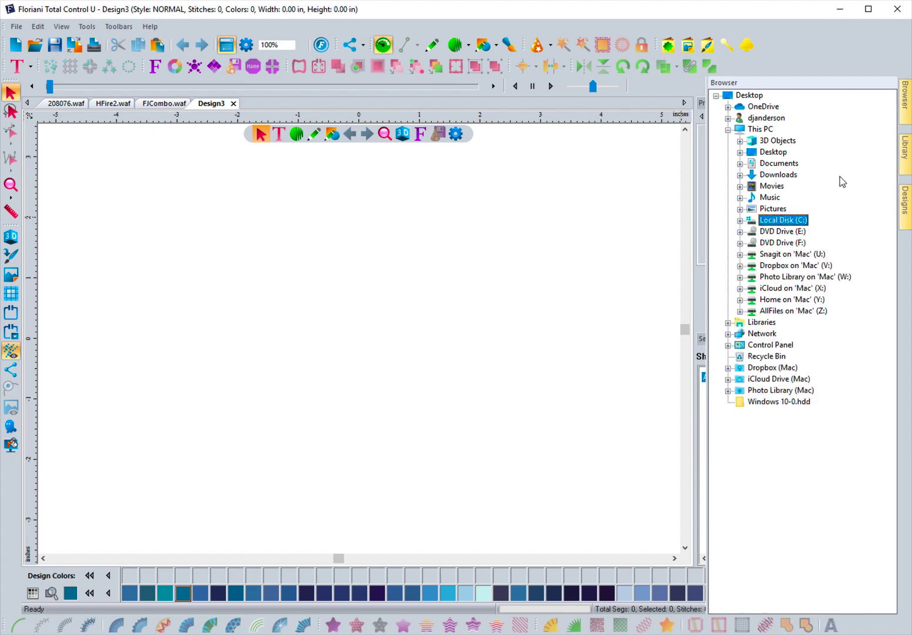
mouse_move(907, 151)
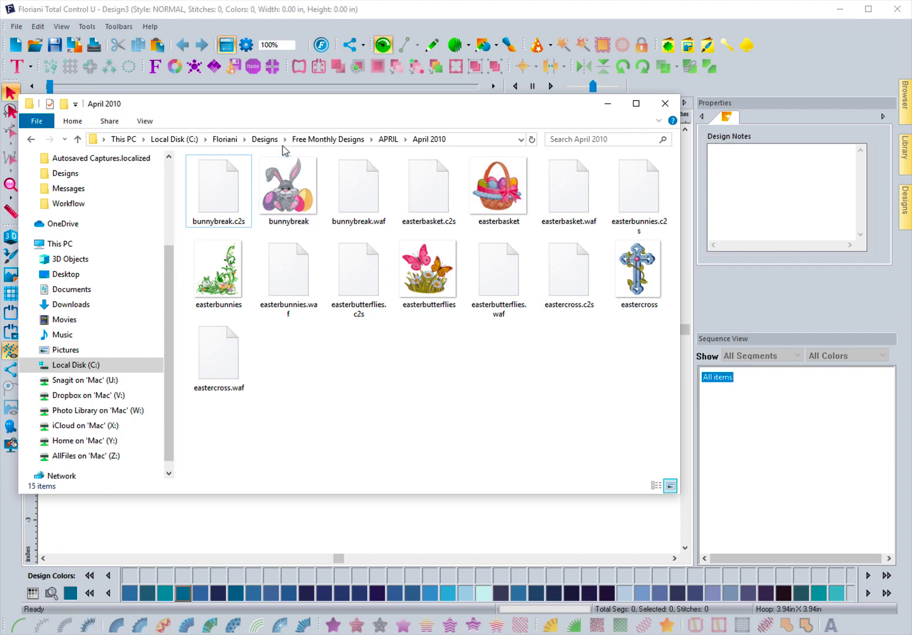
In Explorer, go from Local Disk (C:) into Floriani > Designs, comparing it with the Library folder list
left_click(91, 366)
left_click(238, 192)
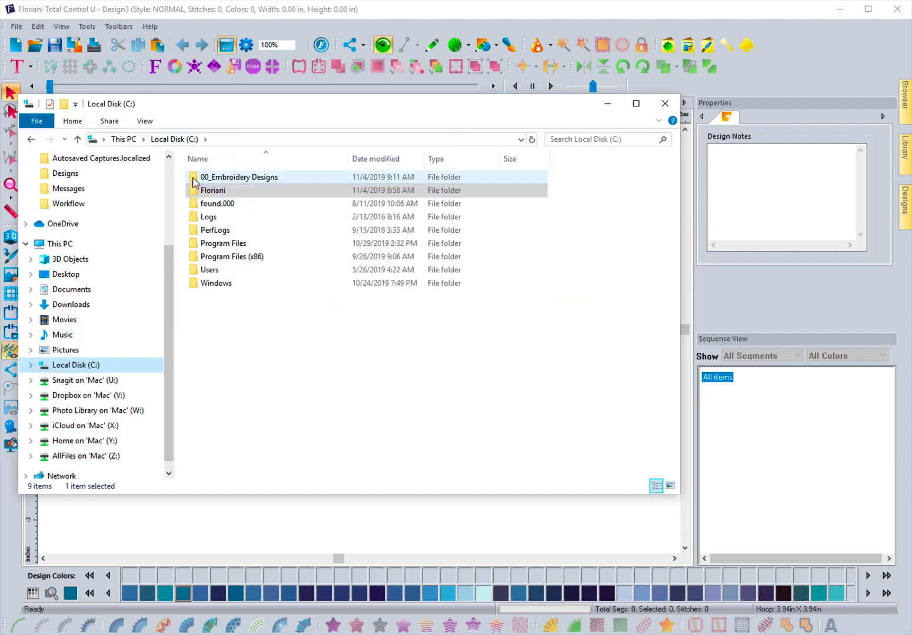
left_click(217, 192)
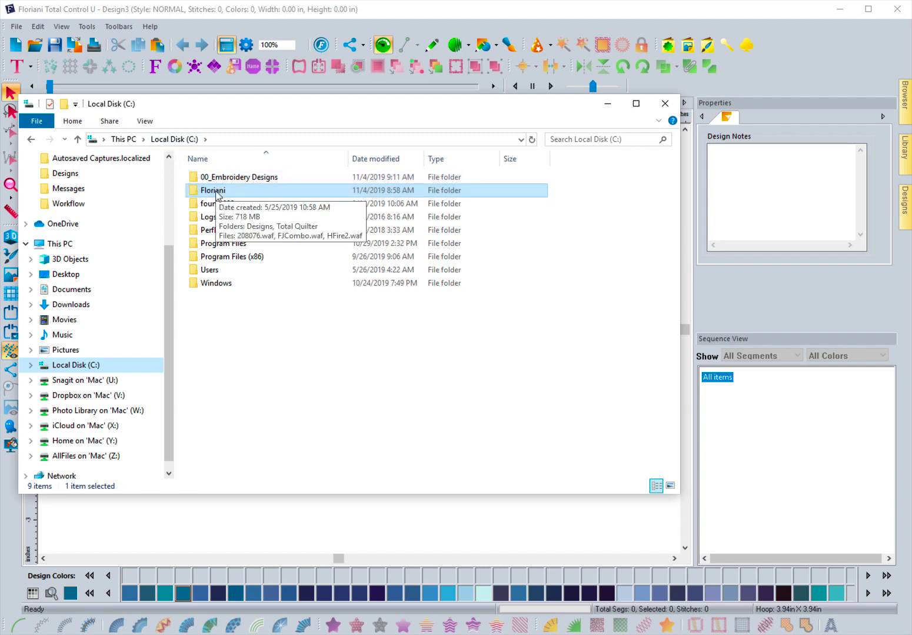
left_click(908, 155)
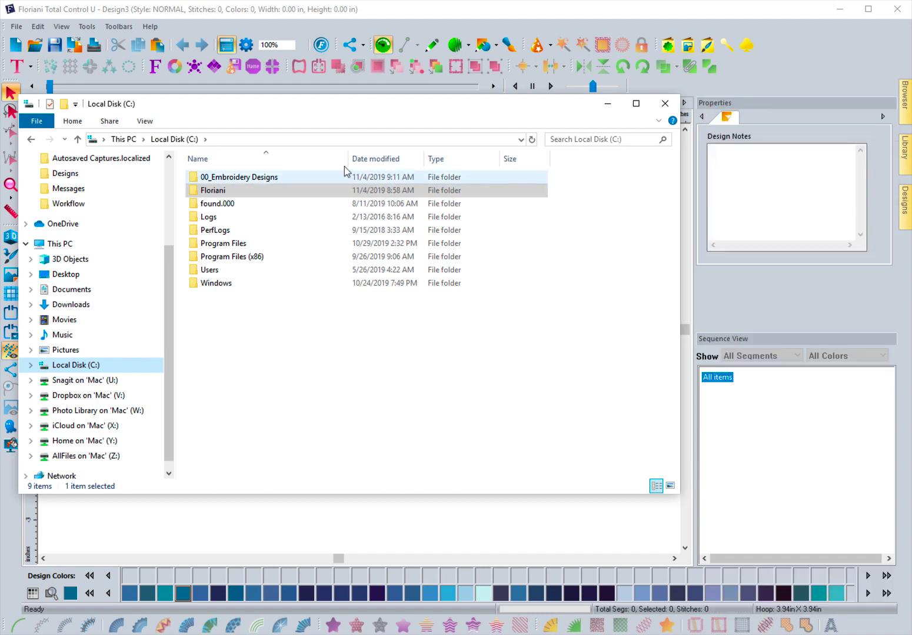
left_click(206, 190)
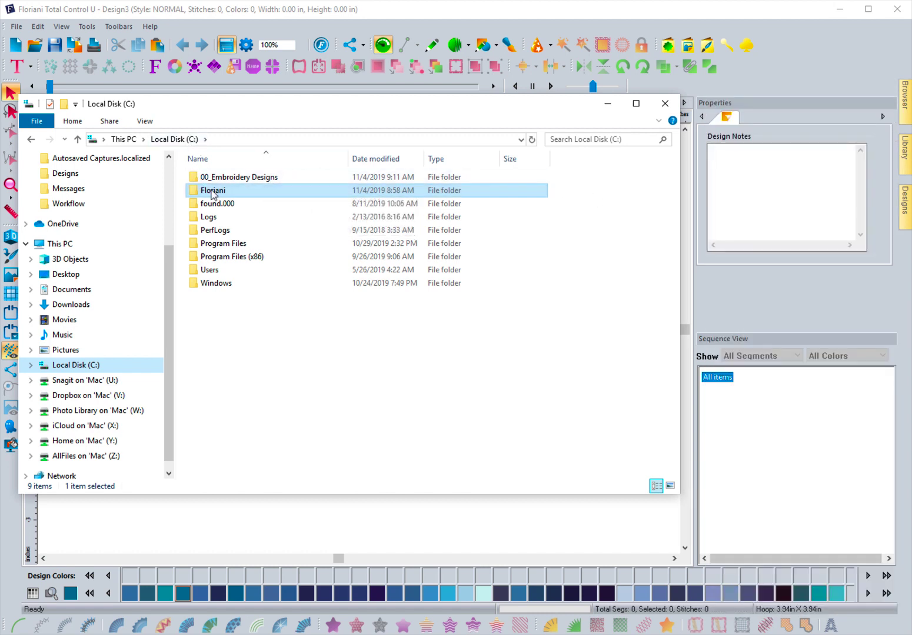
double_click(205, 190)
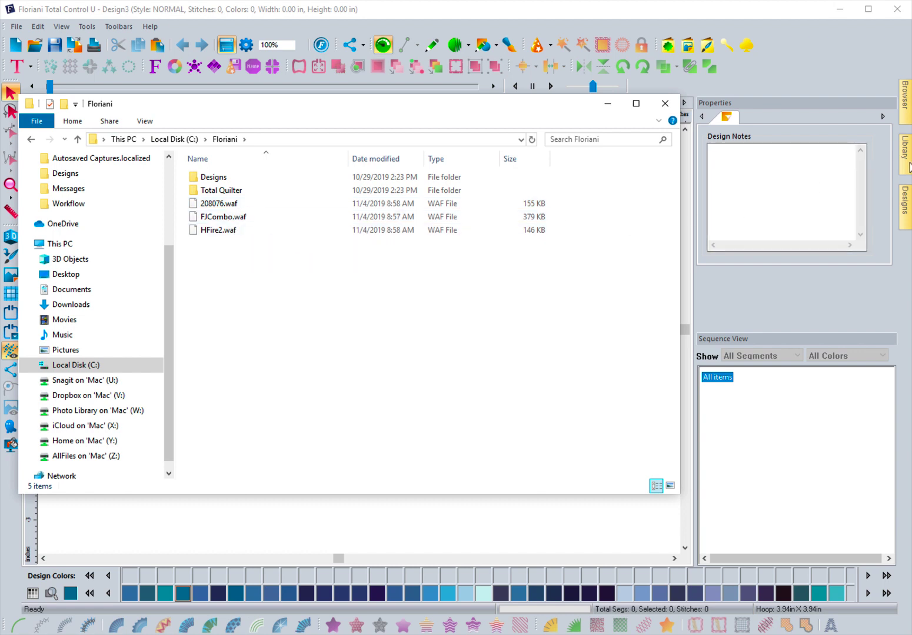
mouse_move(906, 167)
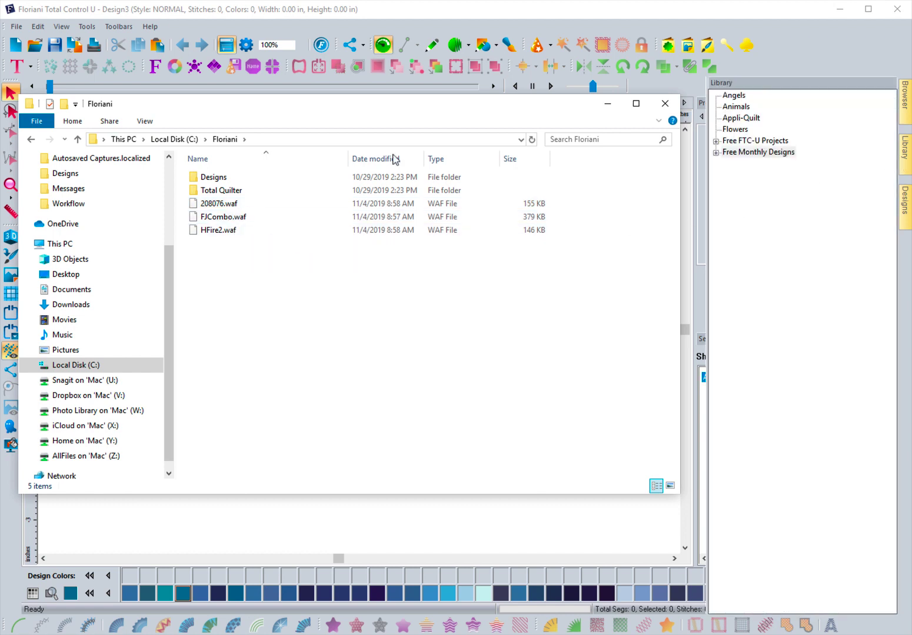
left_click(219, 179)
double_click(221, 178)
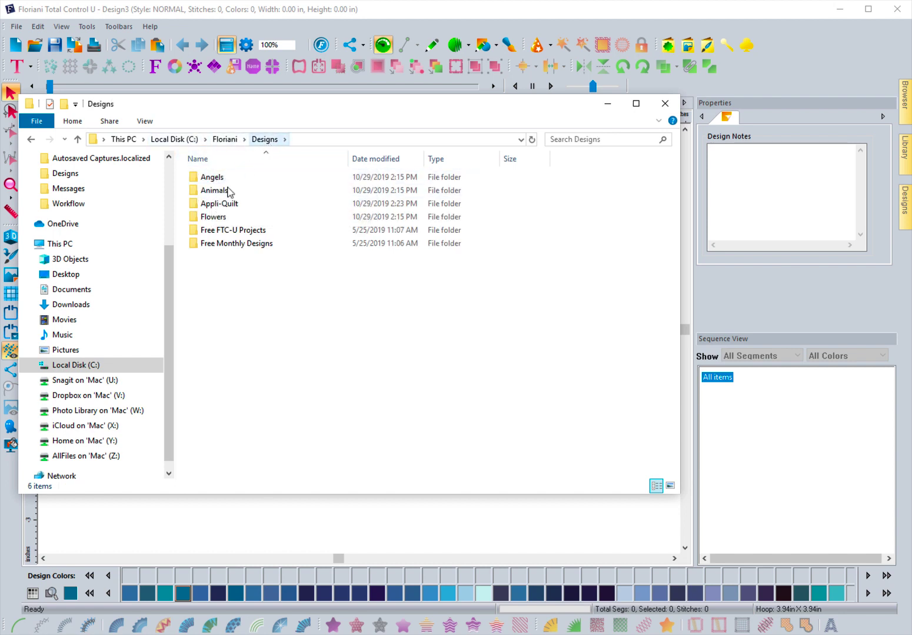
left_click(904, 154)
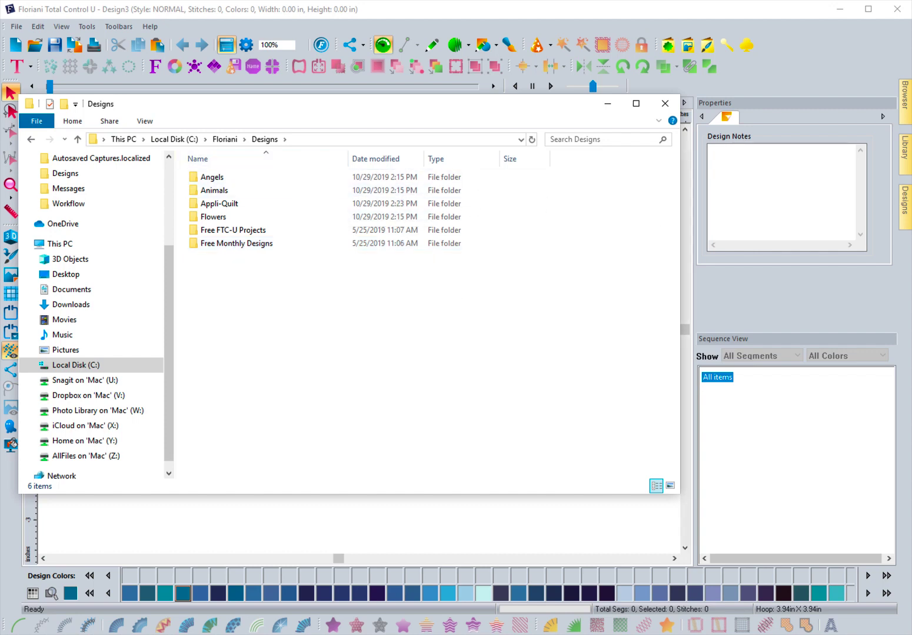
In the Library tree, collapse APRIL, expand OCTOBER and preview the October2018 design thumbnails
left_click(905, 160)
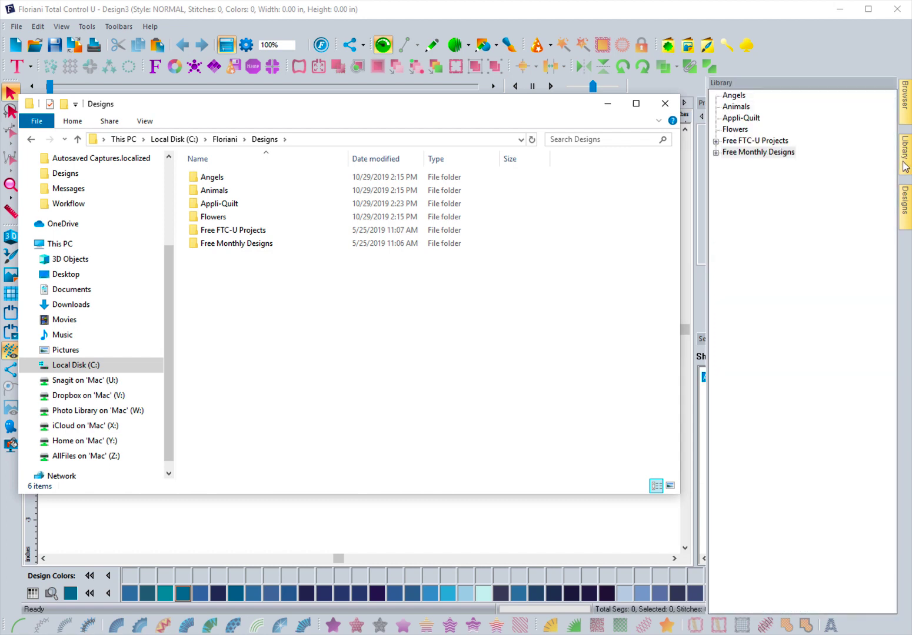
left_click(903, 154)
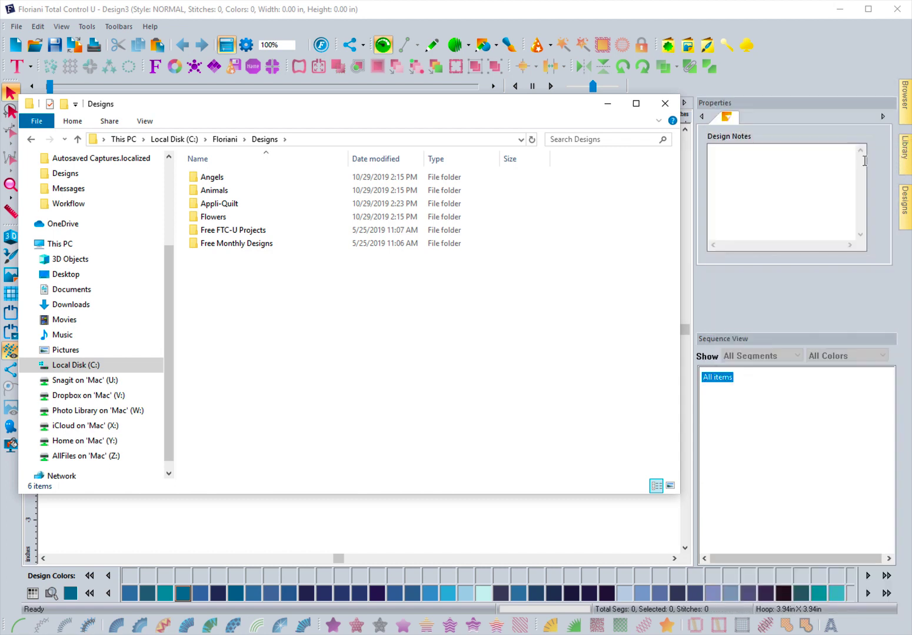
mouse_move(907, 168)
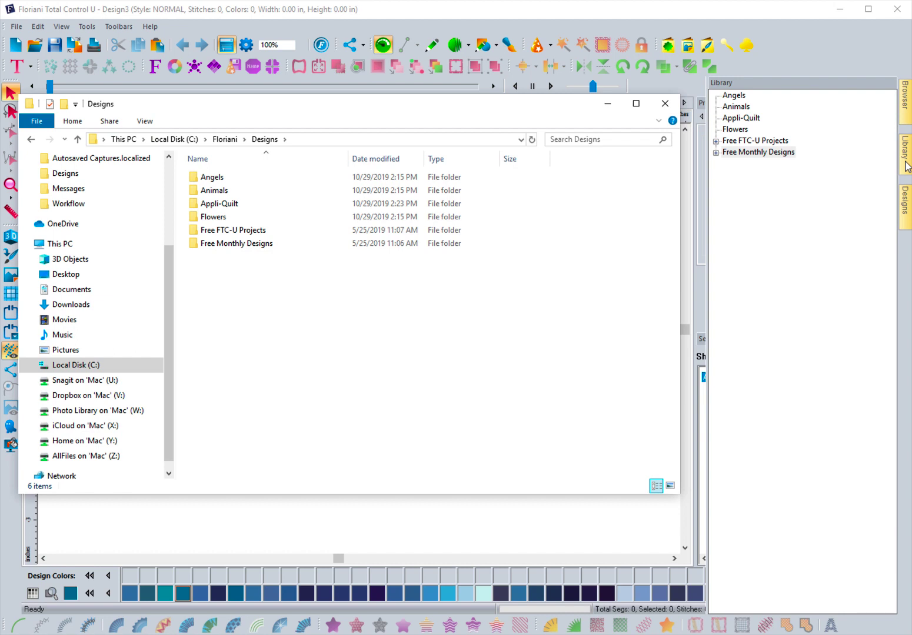
left_click(717, 154)
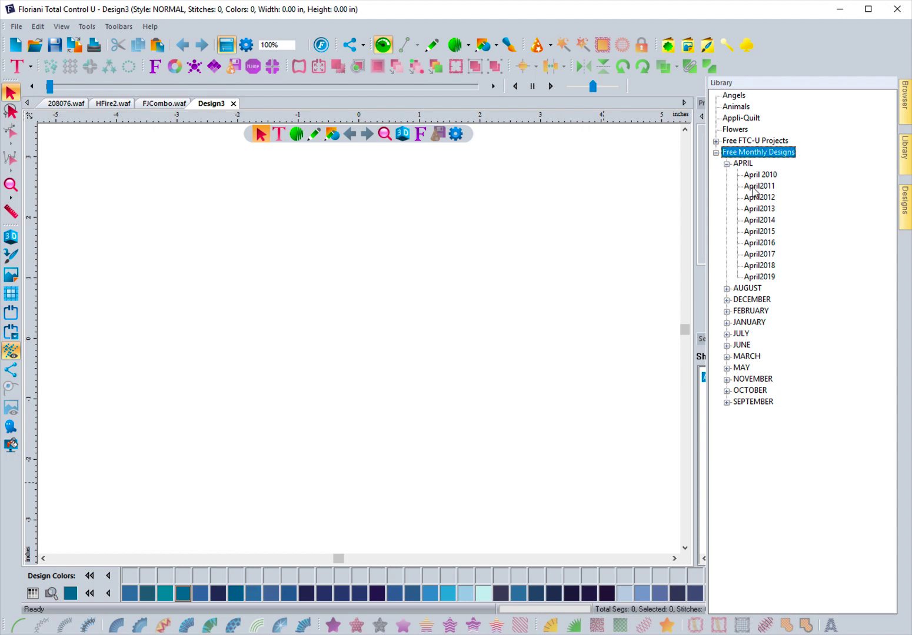
left_click(727, 165)
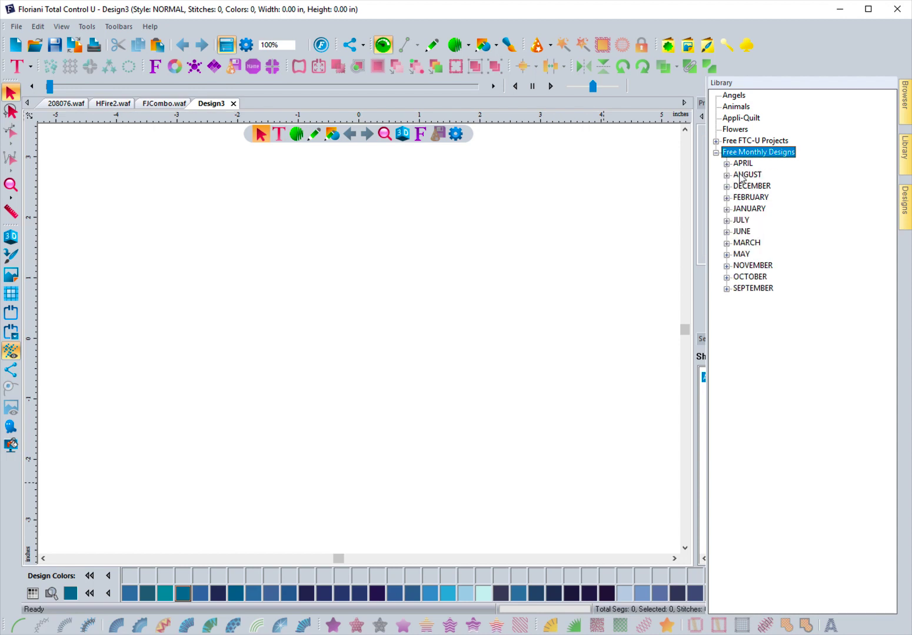
left_click(727, 278)
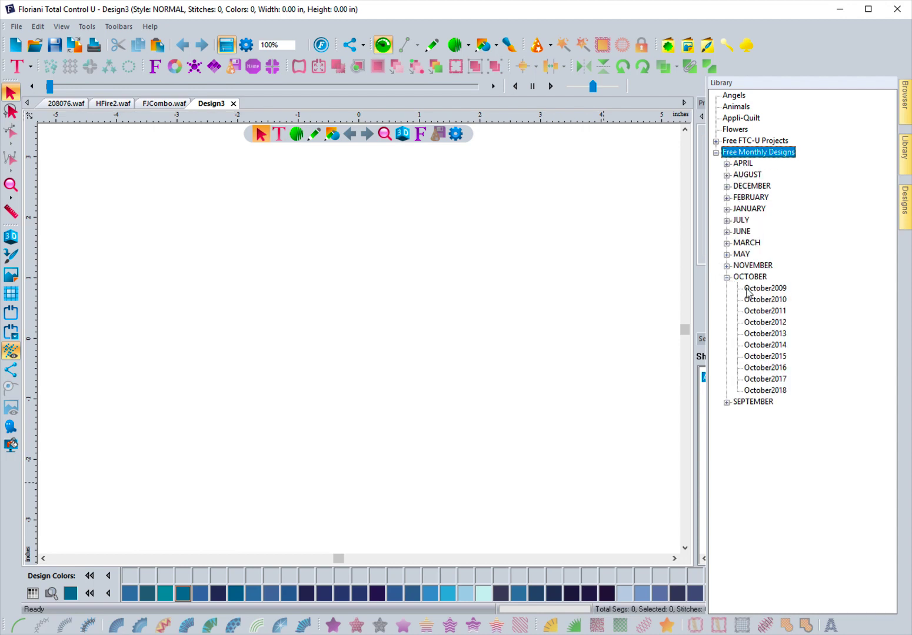
left_click(765, 391)
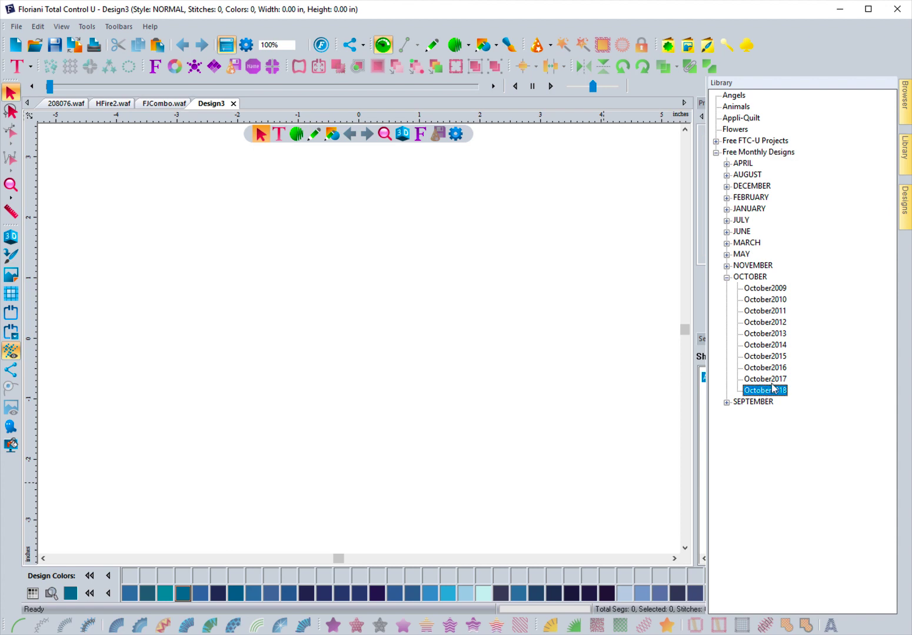
left_click(906, 217)
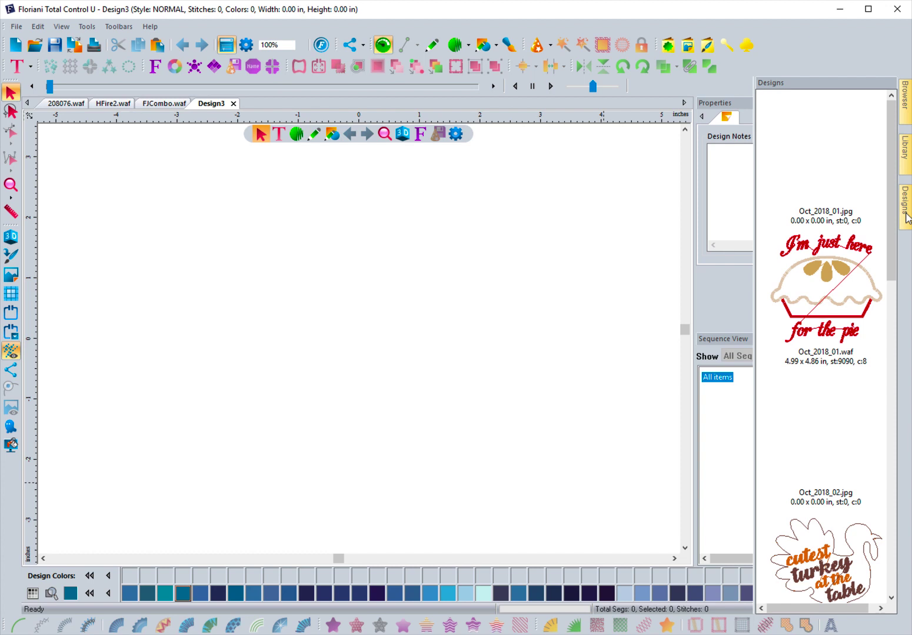
left_click(904, 167)
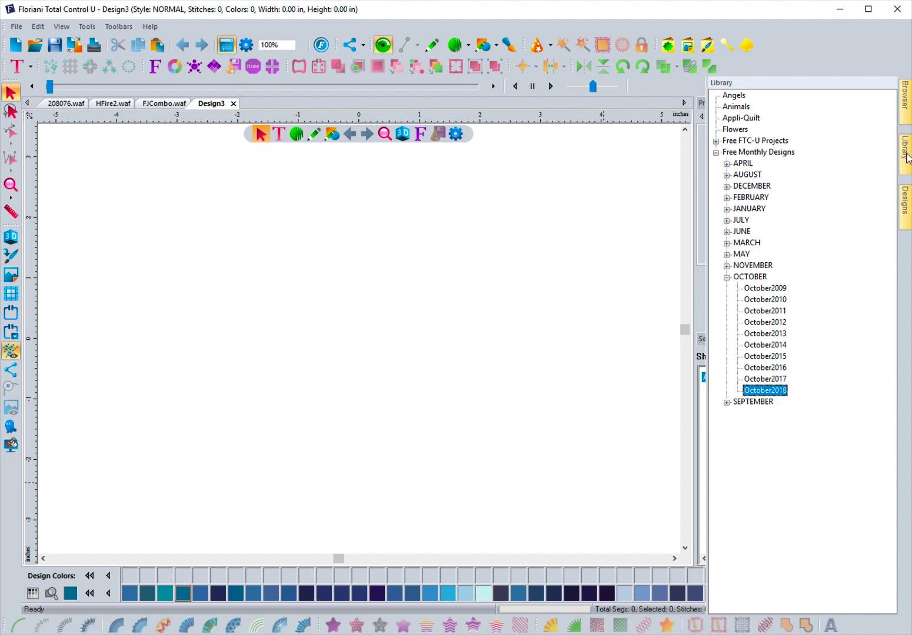
left_click(900, 112)
left_click(900, 159)
Expand Local Disk (C:) > Floriani > Designs in the Browser and compare its subfolders against the Library
left_click(906, 113)
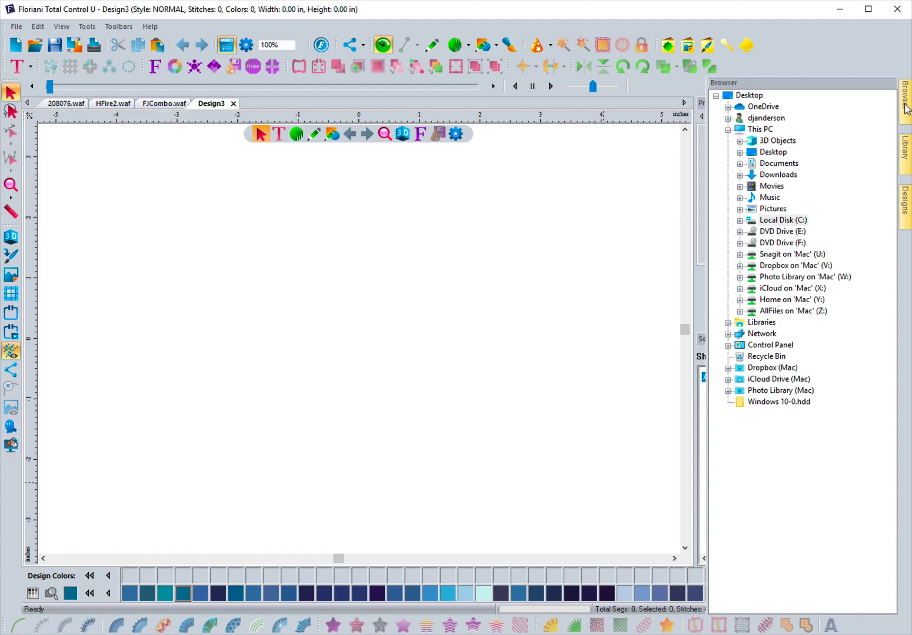
left_click(740, 220)
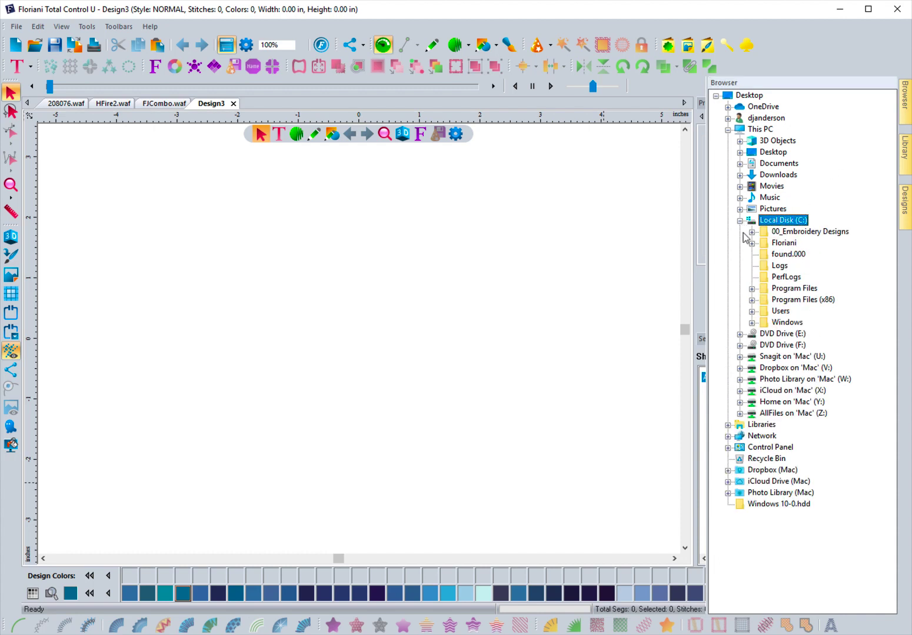
left_click(752, 243)
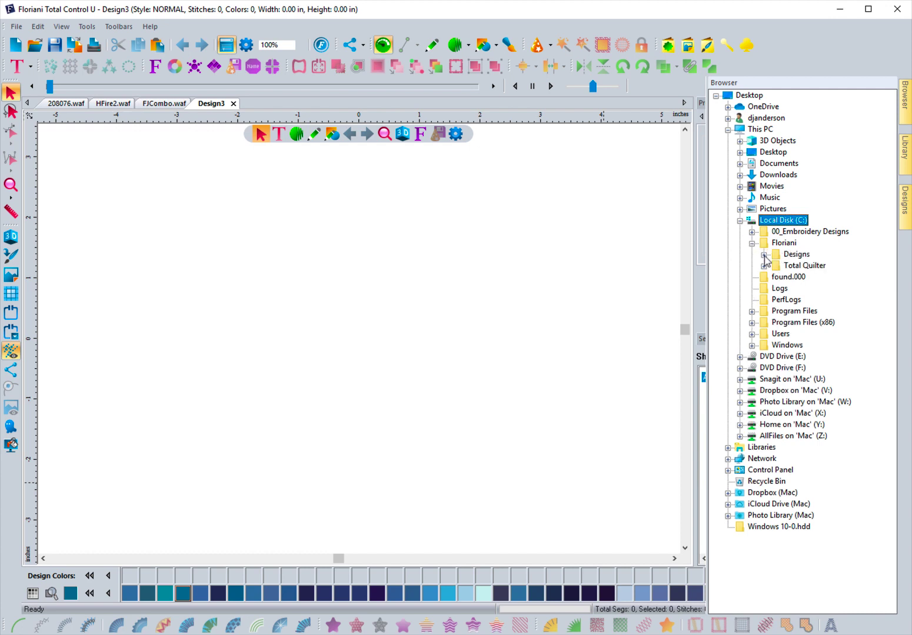
left_click(763, 255)
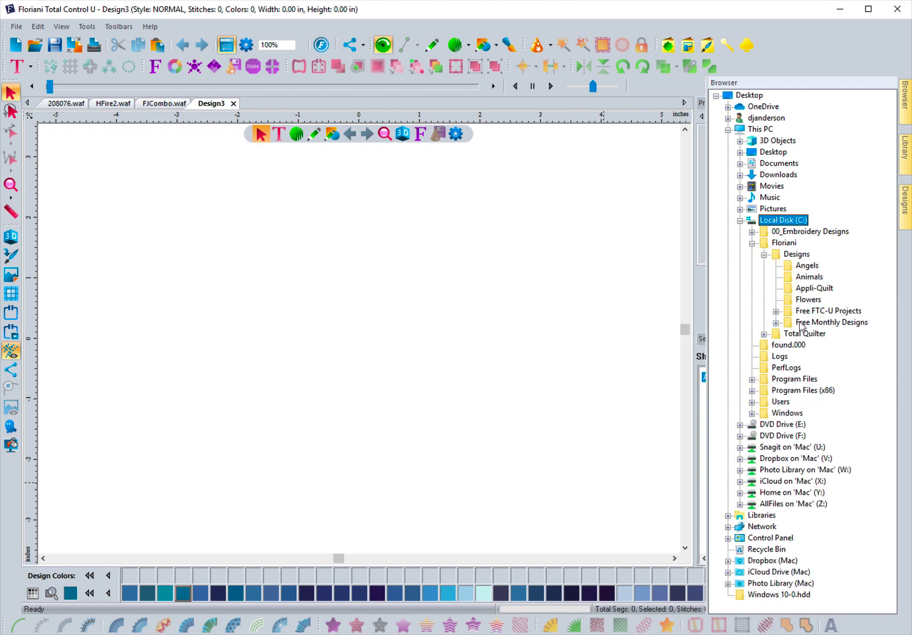
left_click(905, 155)
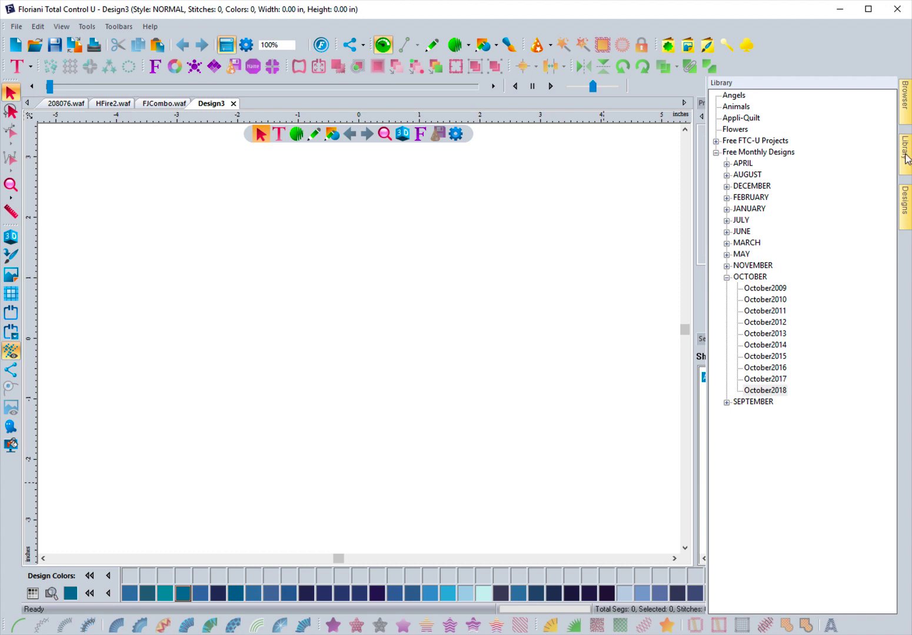
left_click(905, 118)
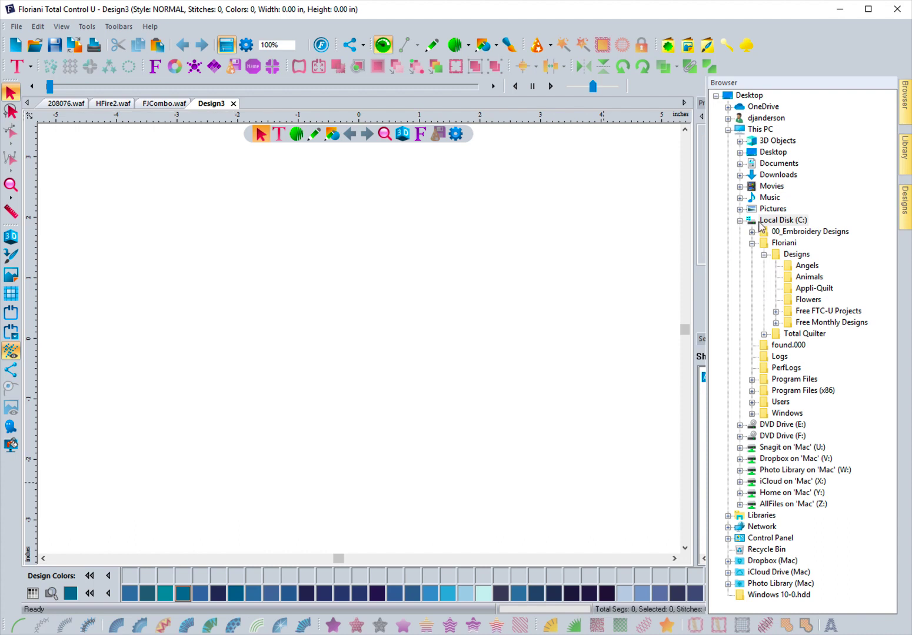
left_click(905, 154)
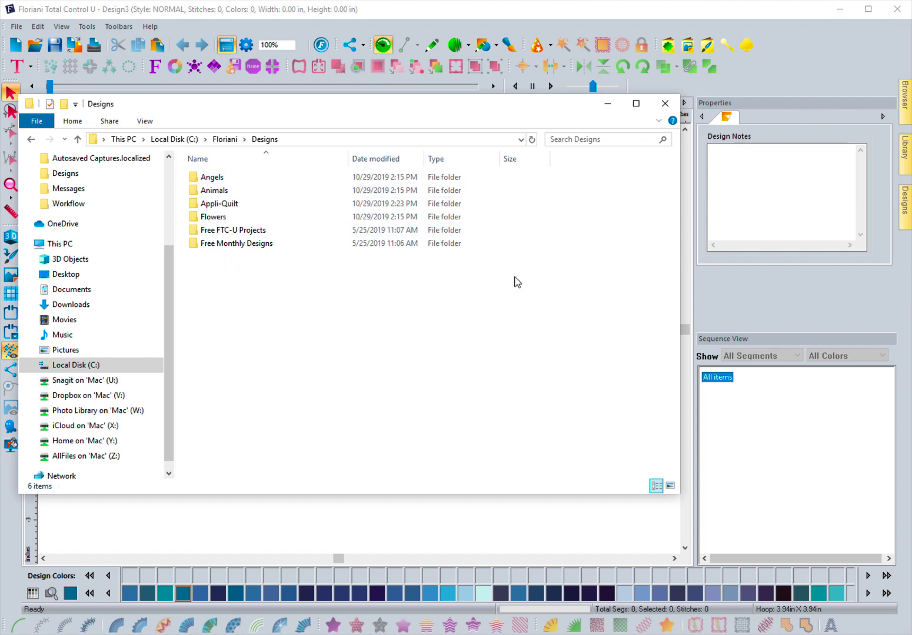
Copy 208076.waf, FJCombo.waf and HFire2.waf from the C:\Floriani folder
mouse_move(905, 154)
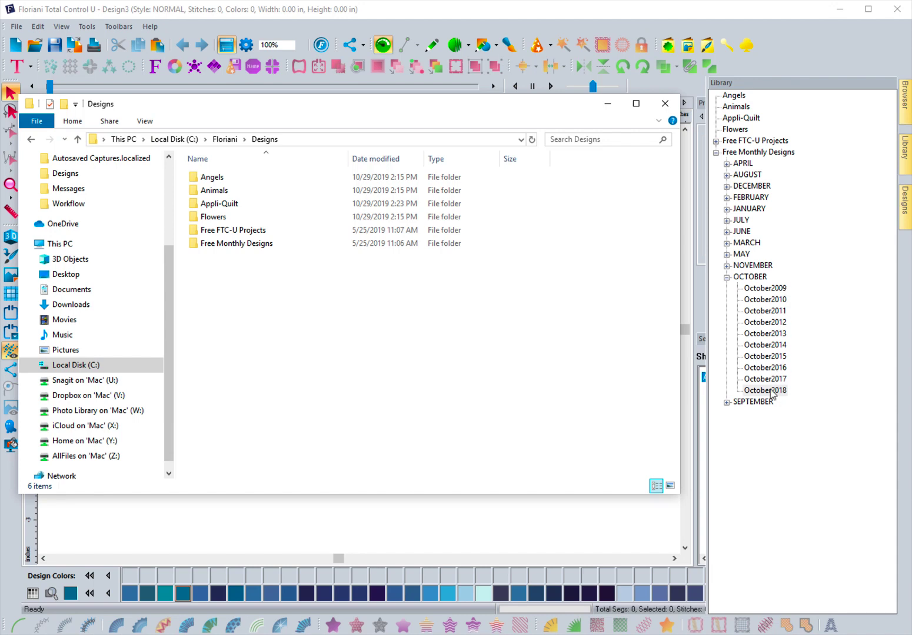
left_click(226, 140)
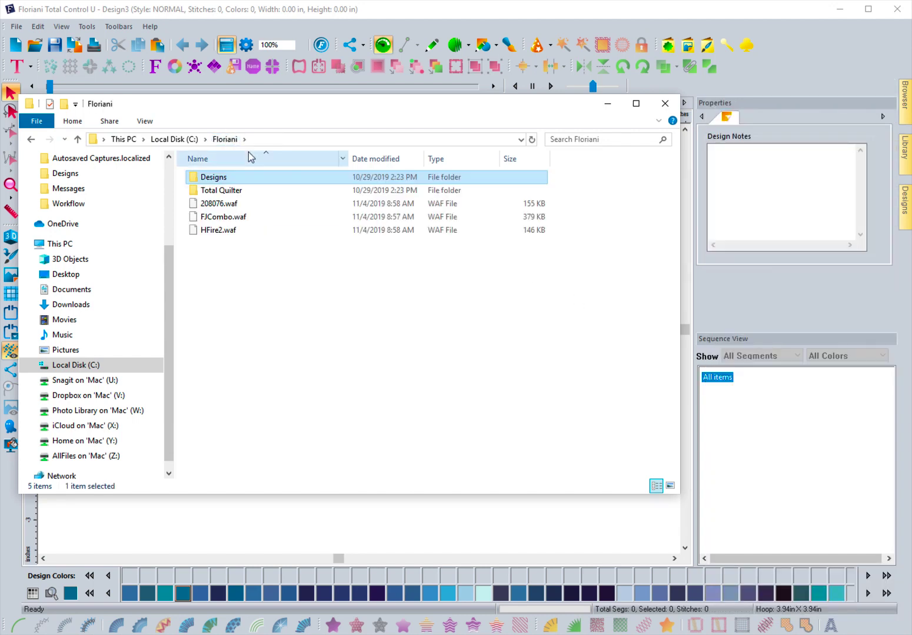
left_click(239, 204)
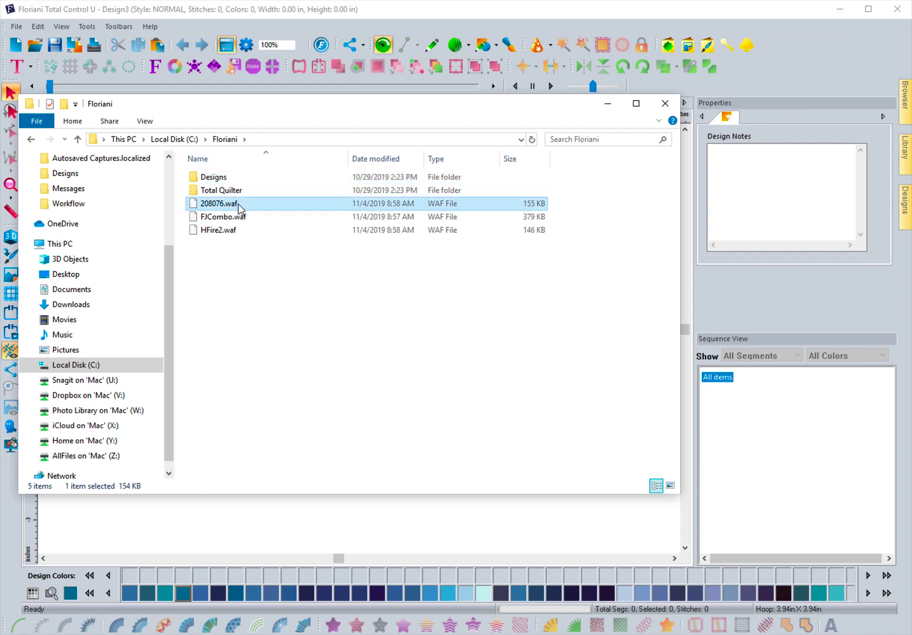
left_click(245, 231, "shift")
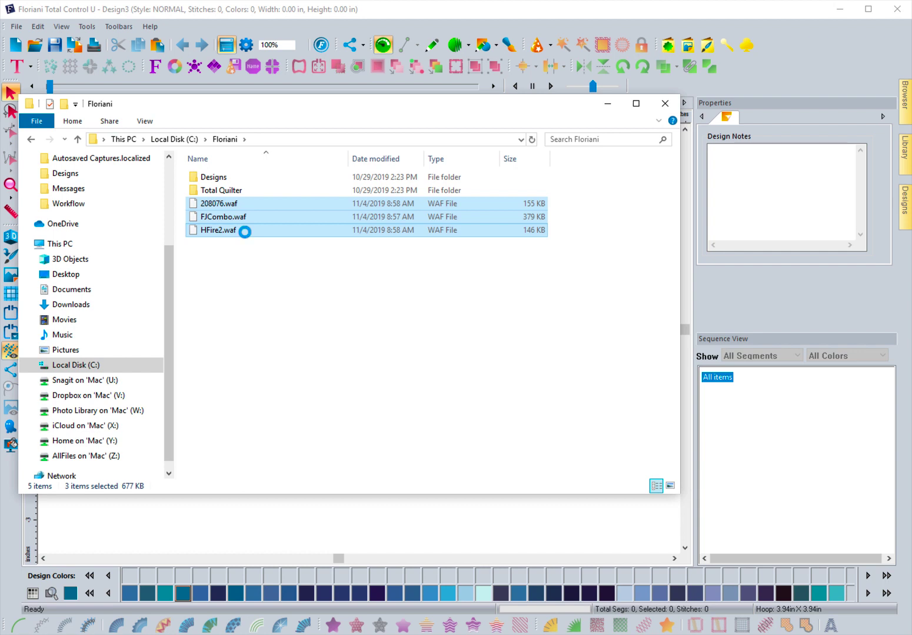
right_click(245, 231)
left_click(288, 335)
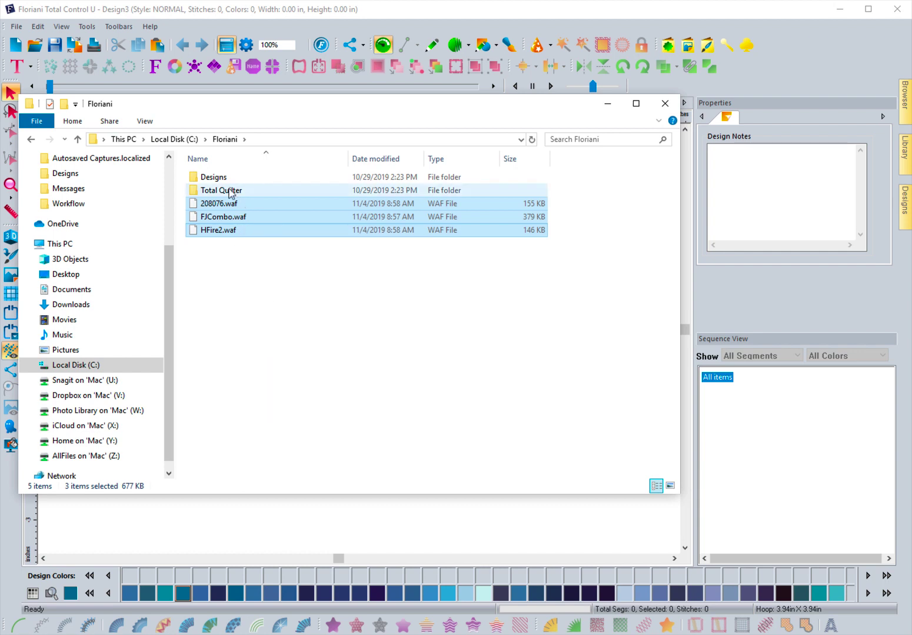
Paste the three .waf files into the Floriani Designs folder
double_click(213, 177)
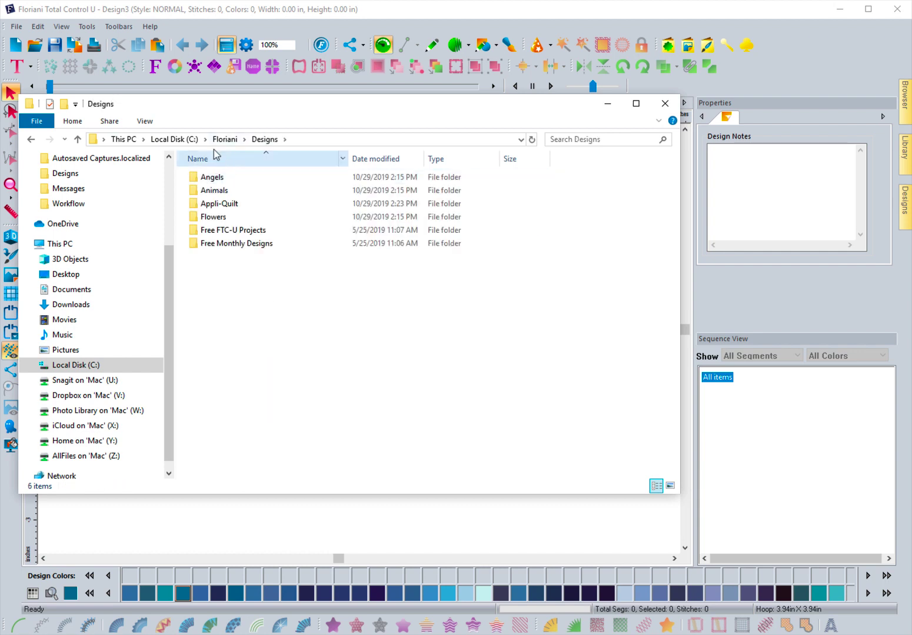
right_click(224, 274)
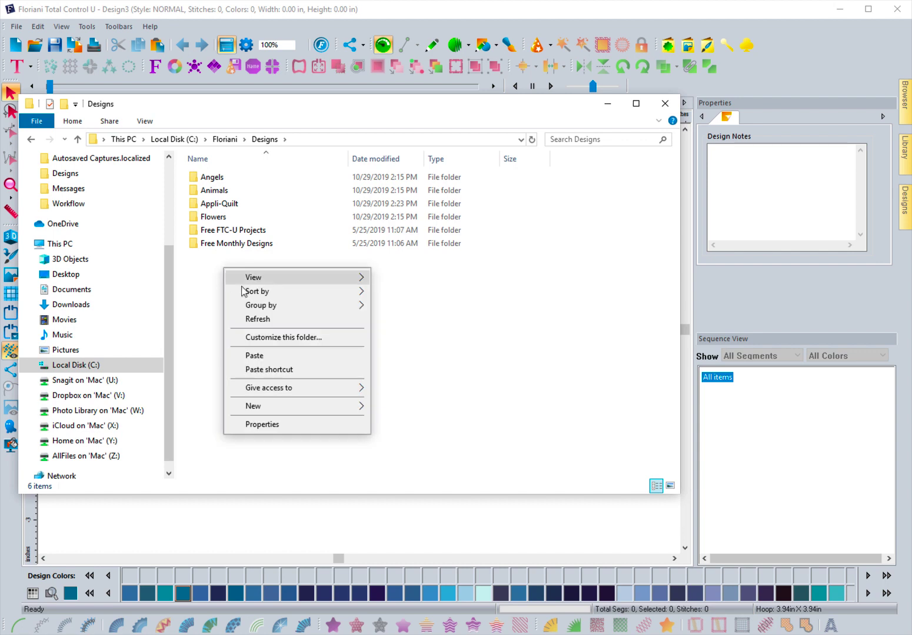
left_click(262, 356)
left_click(259, 354)
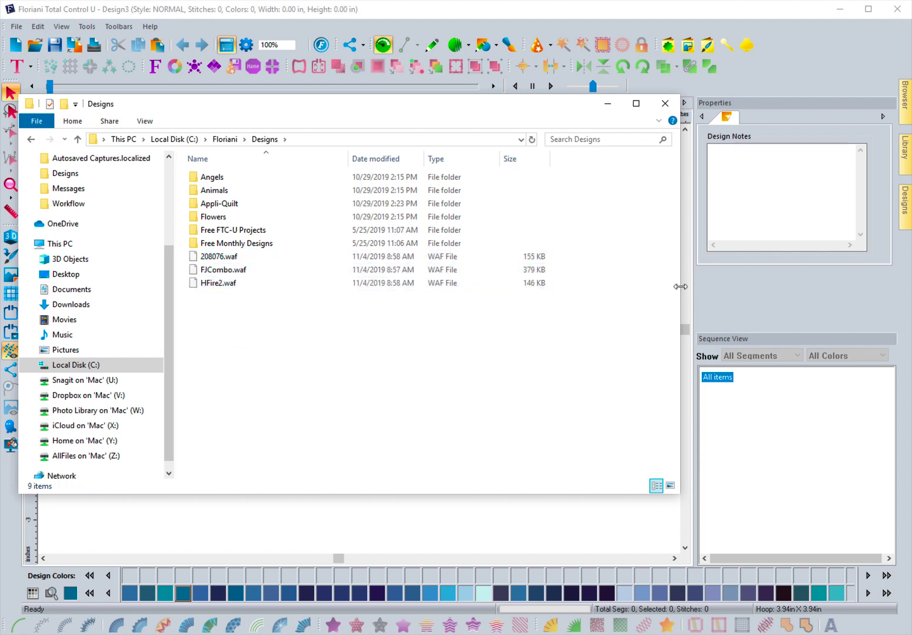
left_click(905, 172)
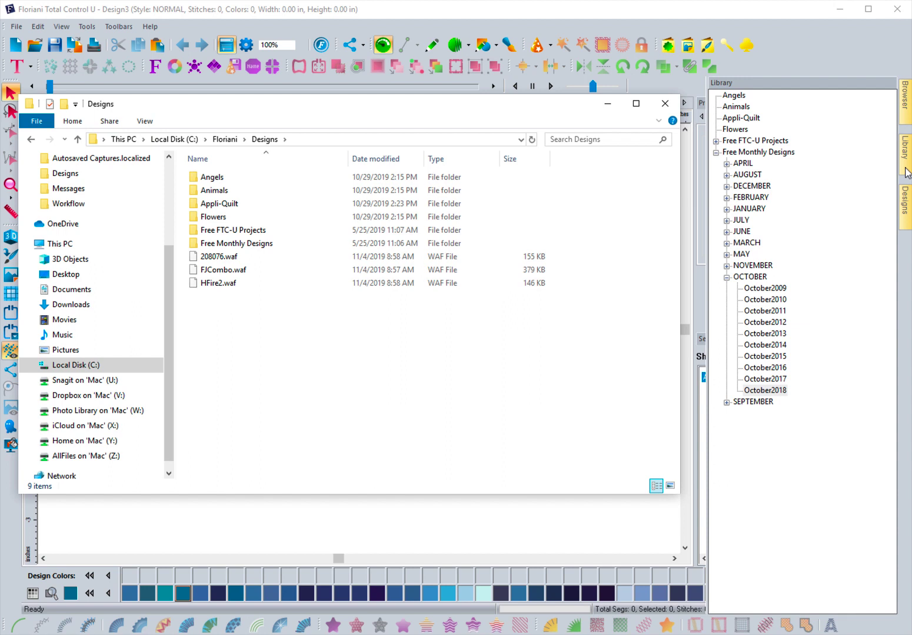
right_click(816, 193)
left_click(576, 182)
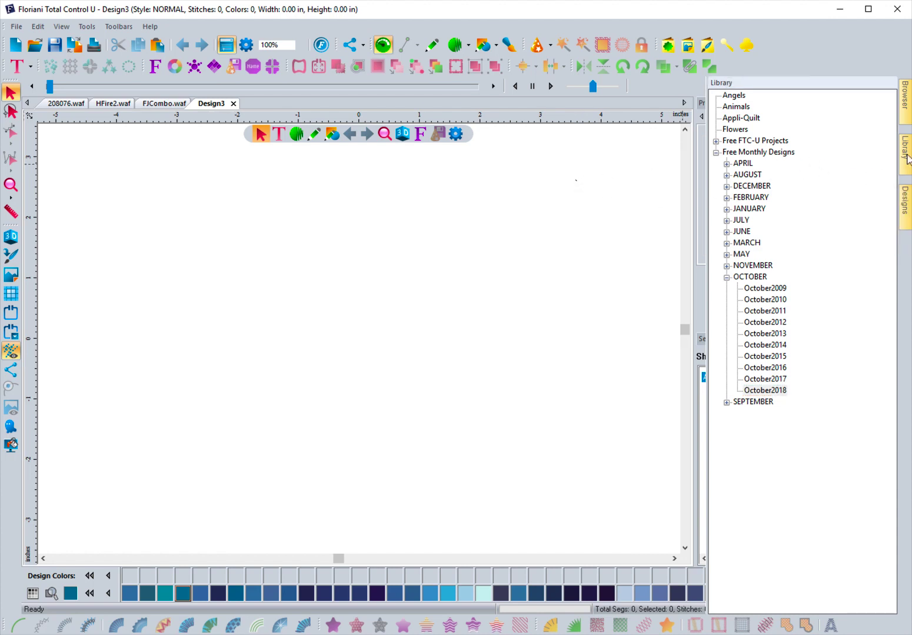
left_click(909, 109)
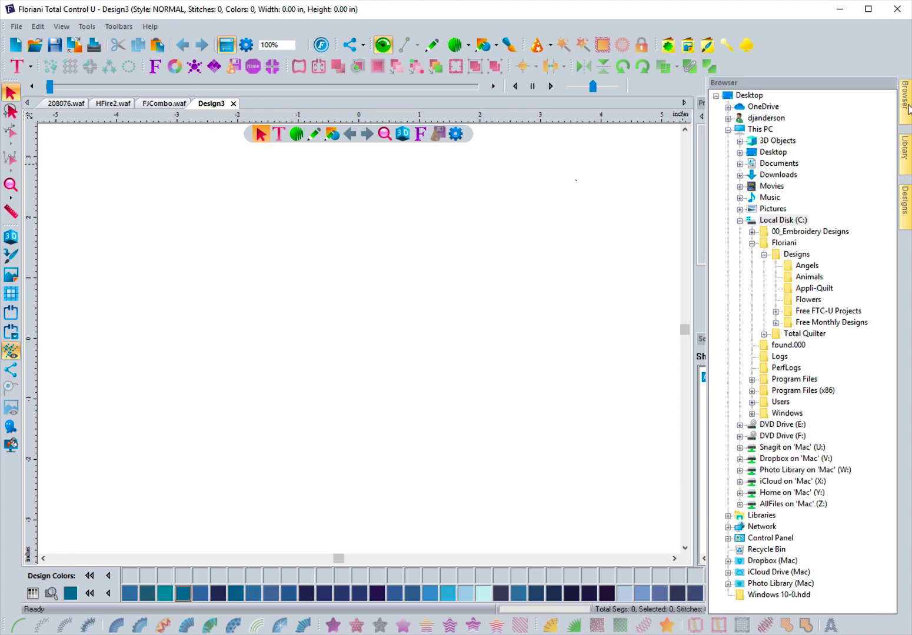
left_click(905, 207)
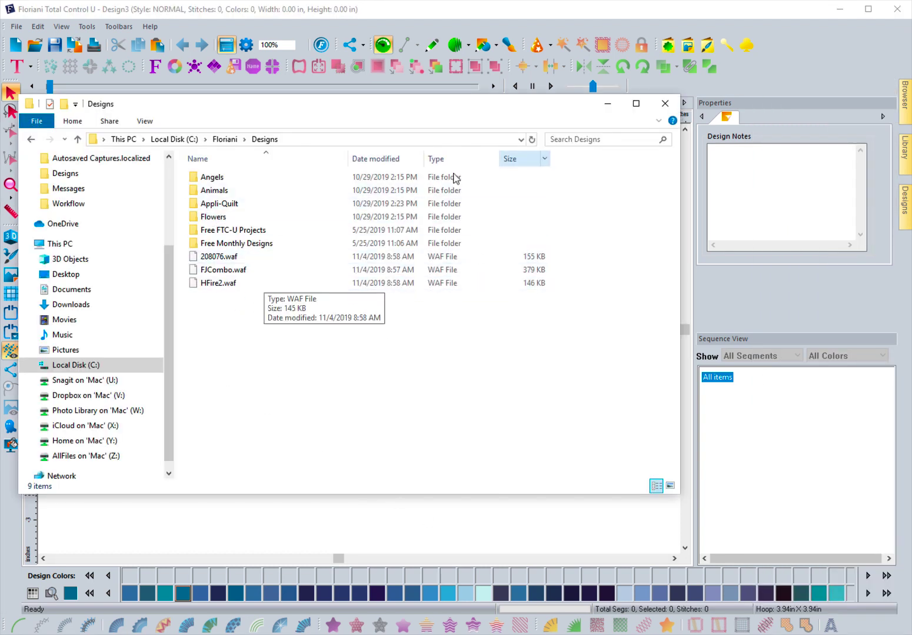
Create a new folder named 'My Folder' inside the Designs folder
right_click(220, 392)
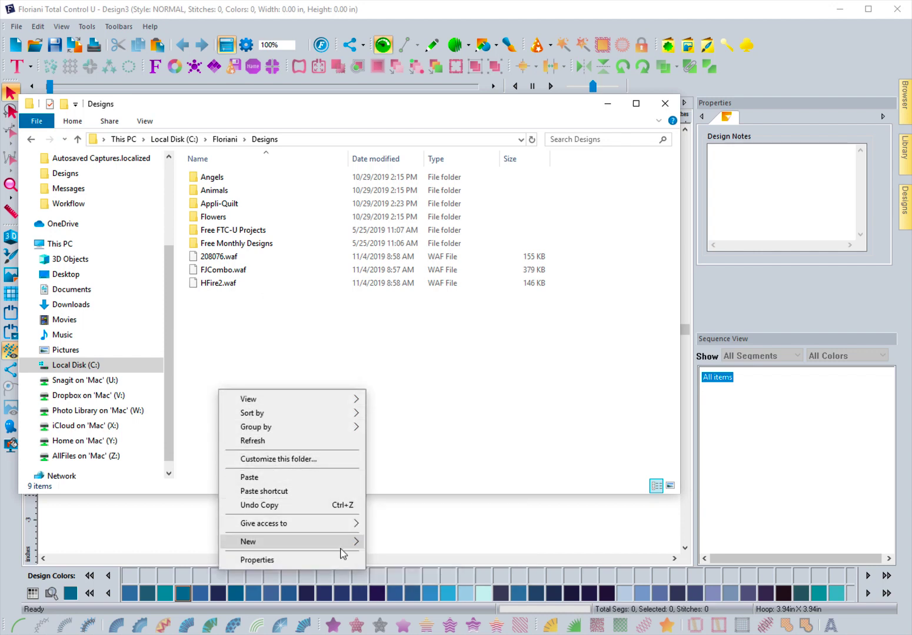
mouse_move(347, 546)
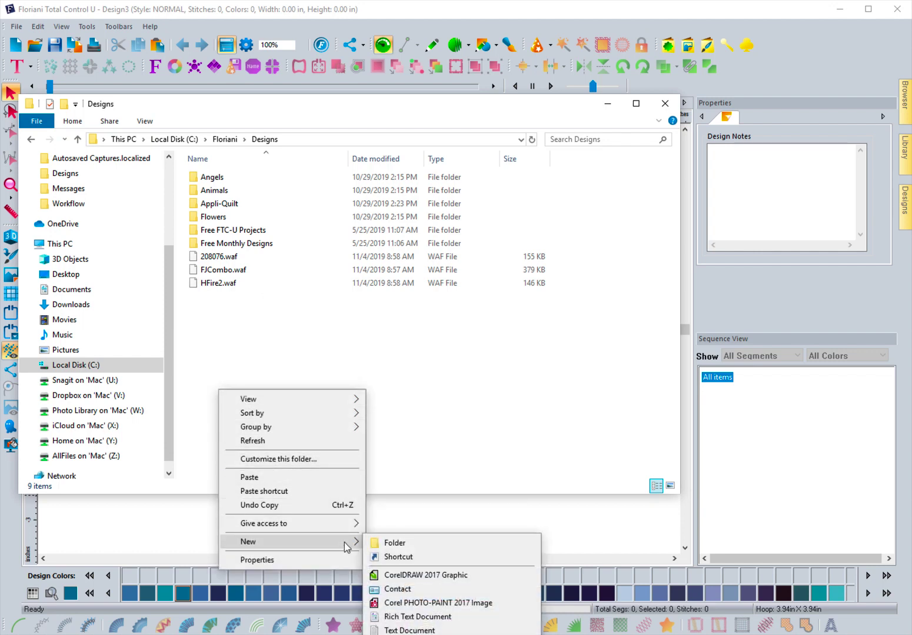
left_click(393, 544)
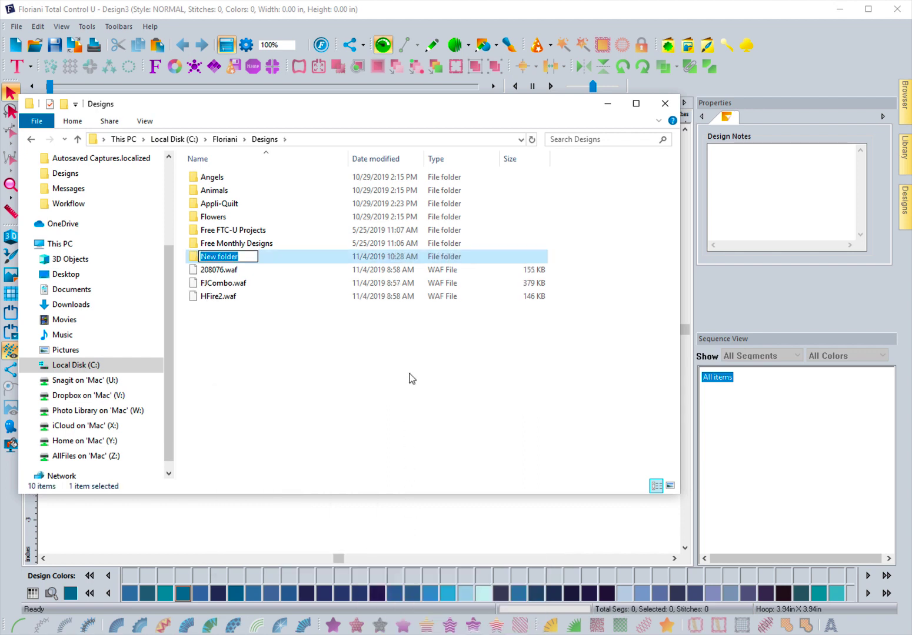
type("My")
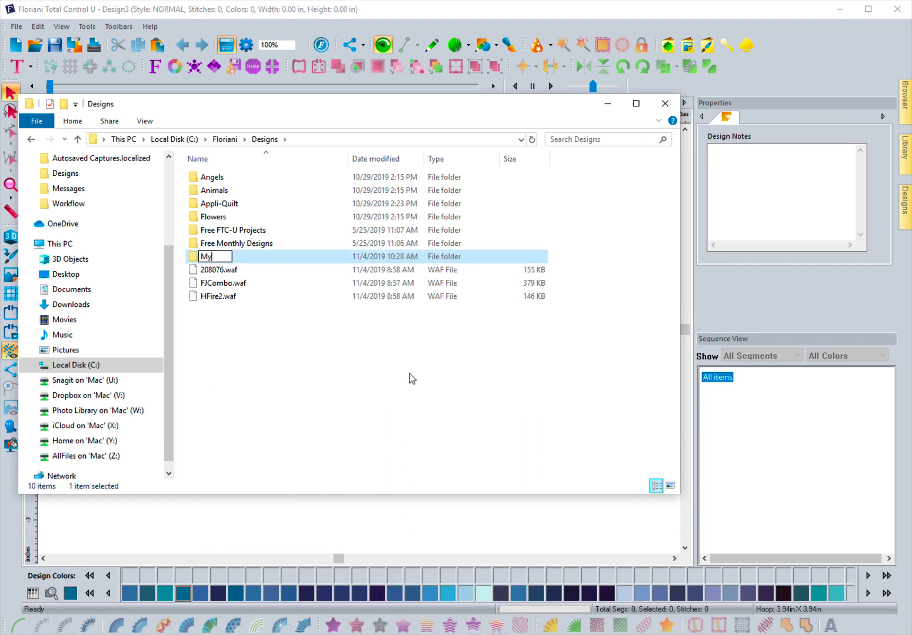
type(" Folder")
key("Return")
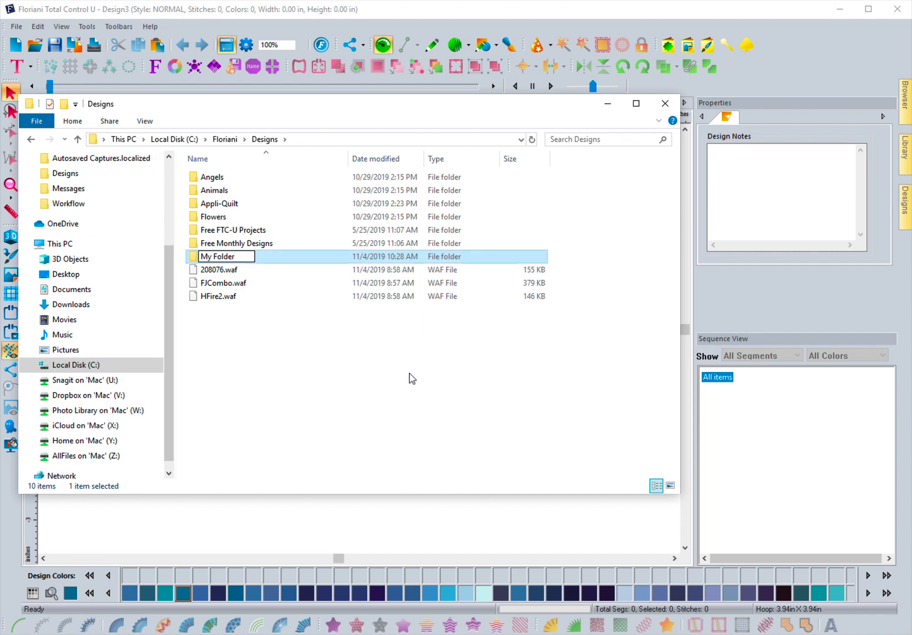
Move 208076.waf, FJCombo.waf and HFire2.waf into My Folder, check its contents, then return to Designs
left_click(227, 270)
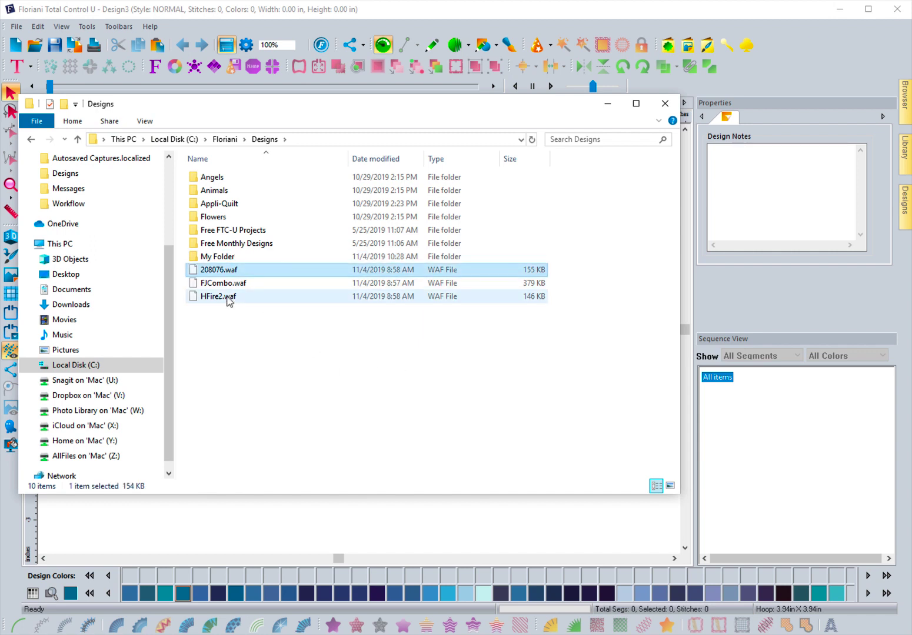
left_click(228, 297, "shift")
left_click_drag(230, 283, 224, 255)
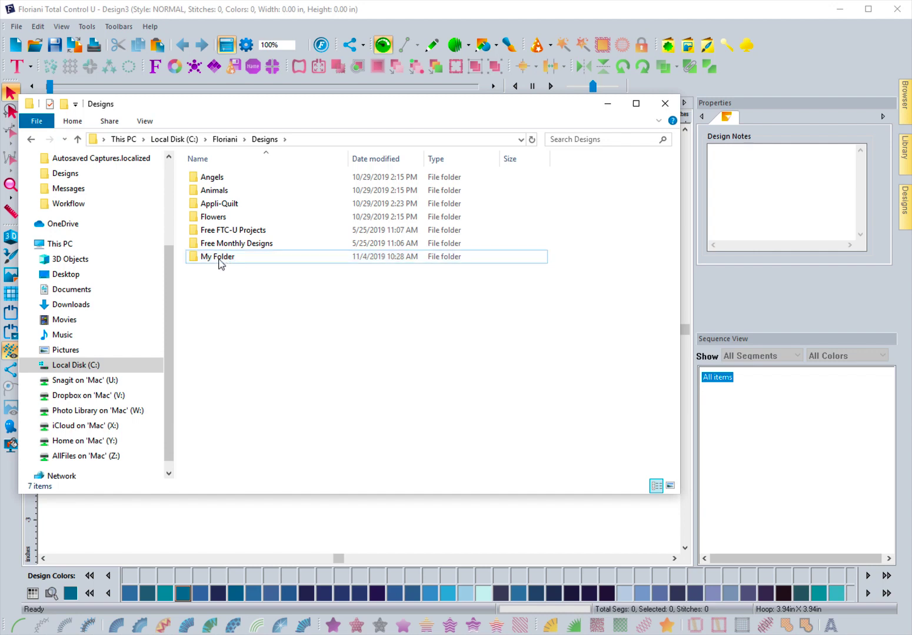
left_click(222, 258)
double_click(222, 259)
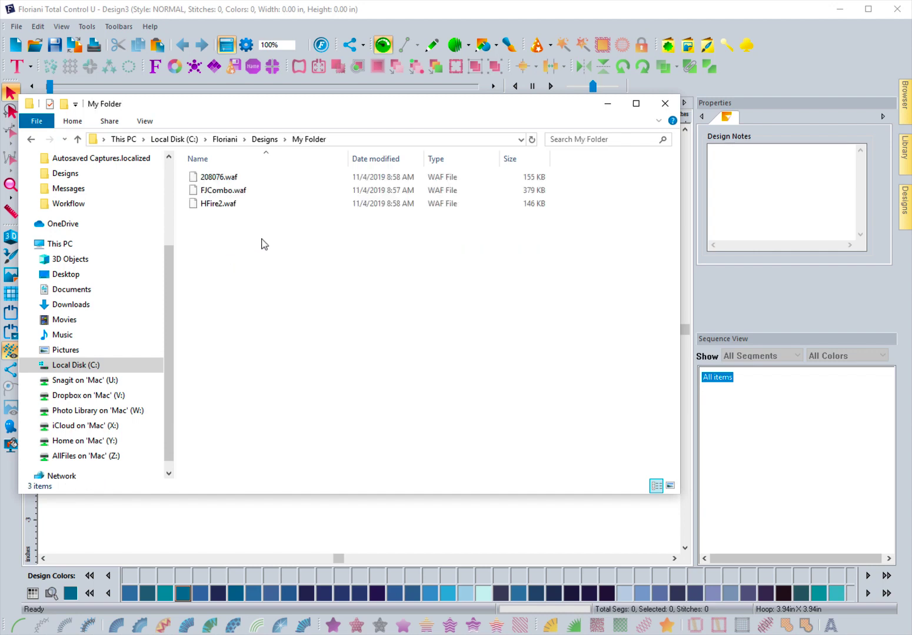
left_click(264, 140)
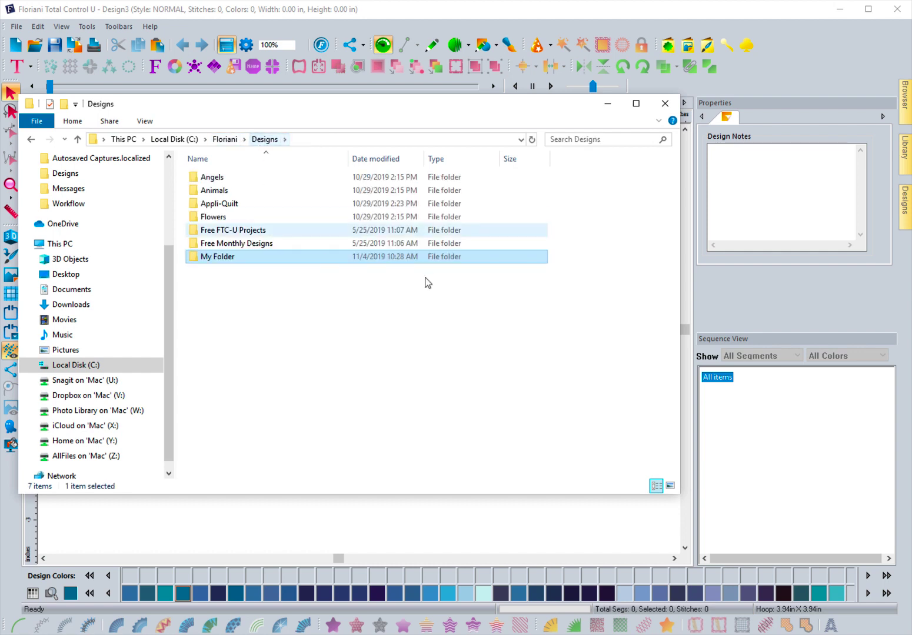
Show the Library panel with Free Monthly Designs collapsed, and refocus the blank design canvas
left_click(905, 154)
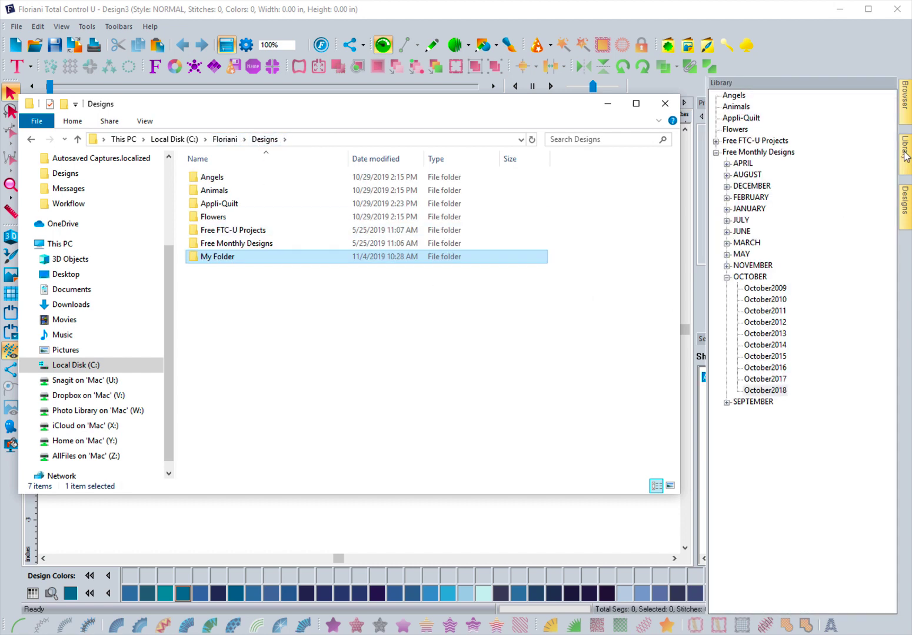
left_click(716, 153)
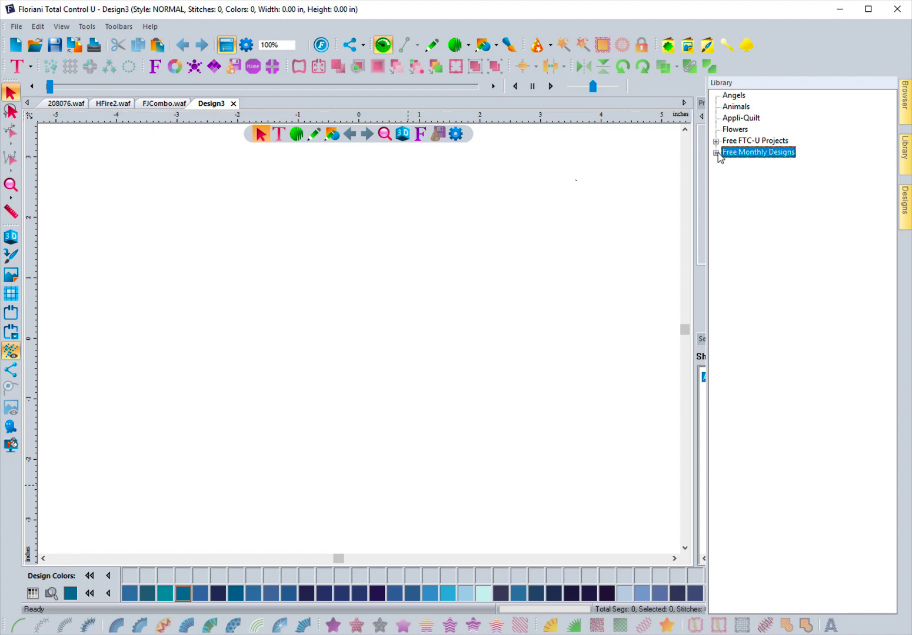
left_click(590, 154)
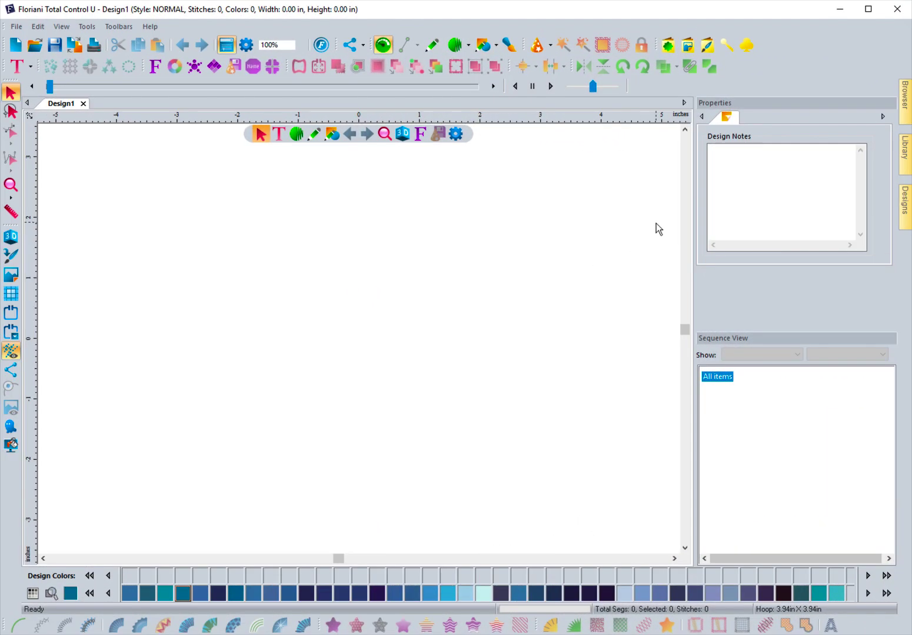
Select My Folder in the Library and preview its three WAF designs
left_click(906, 154)
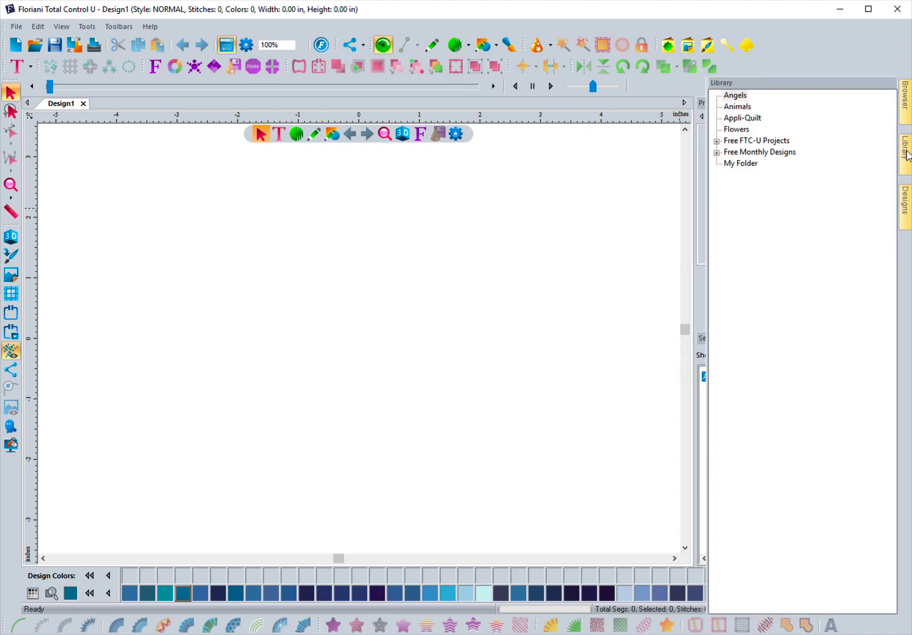
left_click(740, 165)
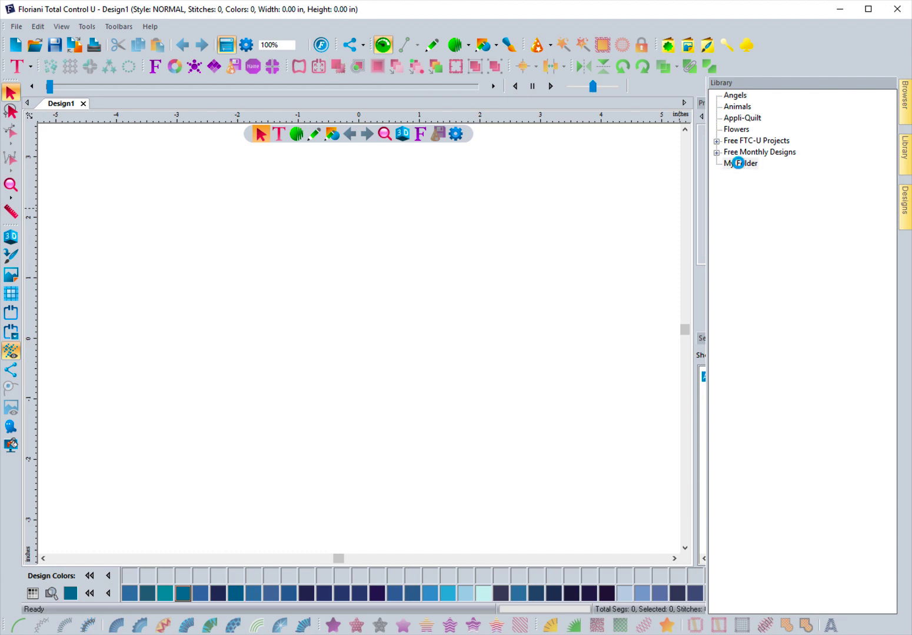
left_click(898, 206)
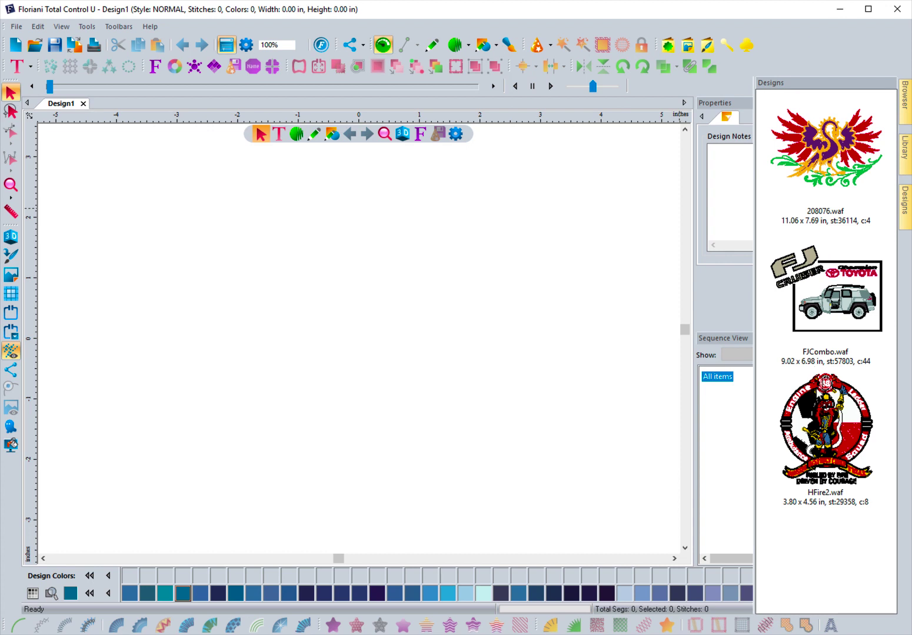
left_click(904, 156)
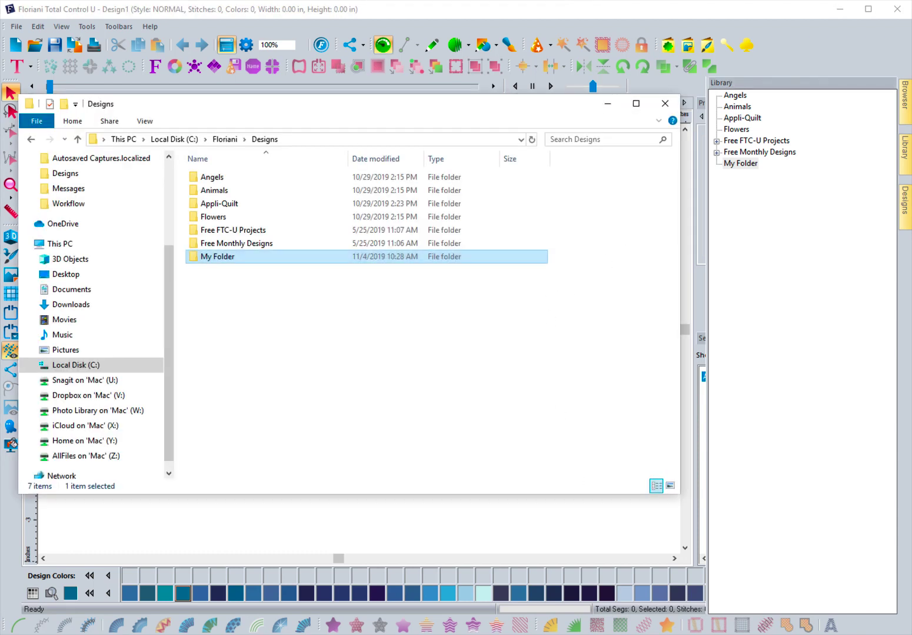
Deselect My Folder in Explorer and minimize the Designs window to reveal the Design1 canvas
left_click(288, 322)
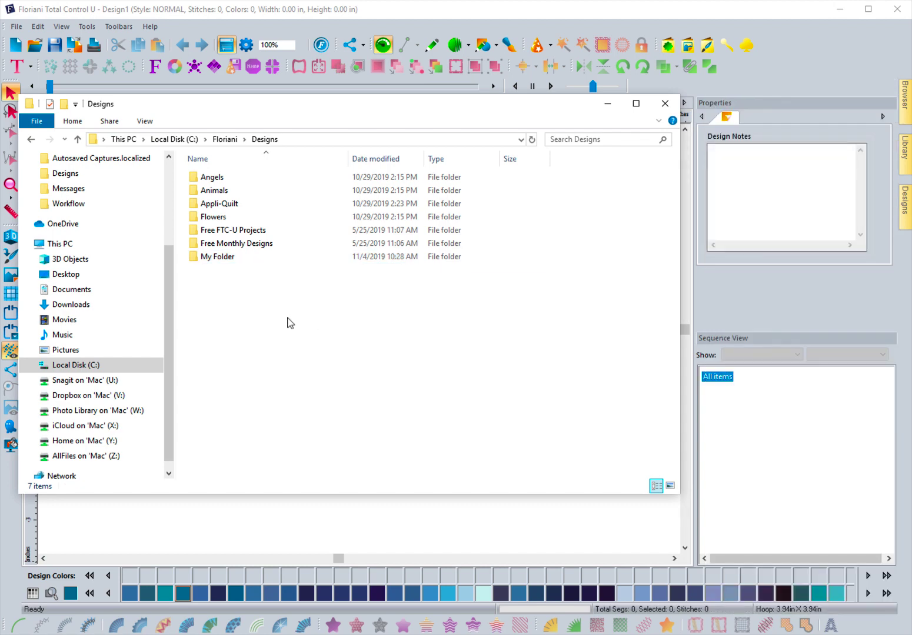
left_click(906, 162)
mouse_move(903, 223)
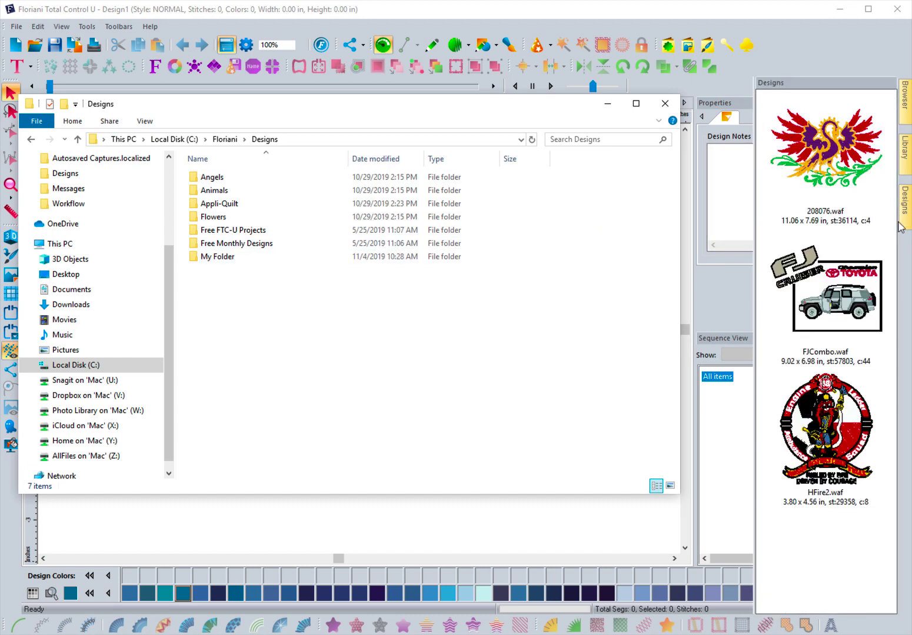
left_click(608, 108)
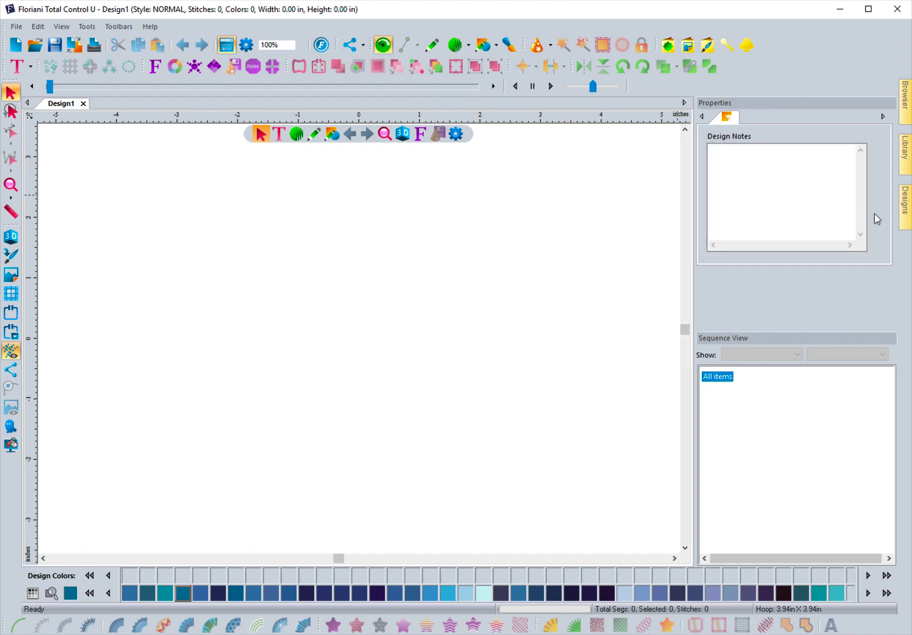
Place the HFire2.waf fire badge (3.80 x 4.56 in, 29,358 stitches) onto the Design1 canvas
mouse_move(903, 213)
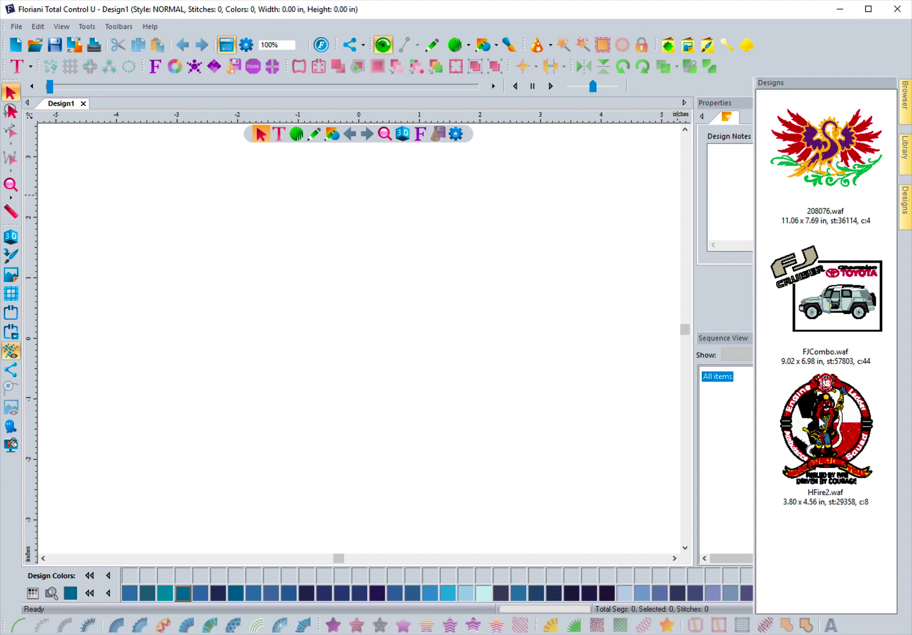
left_click(821, 423)
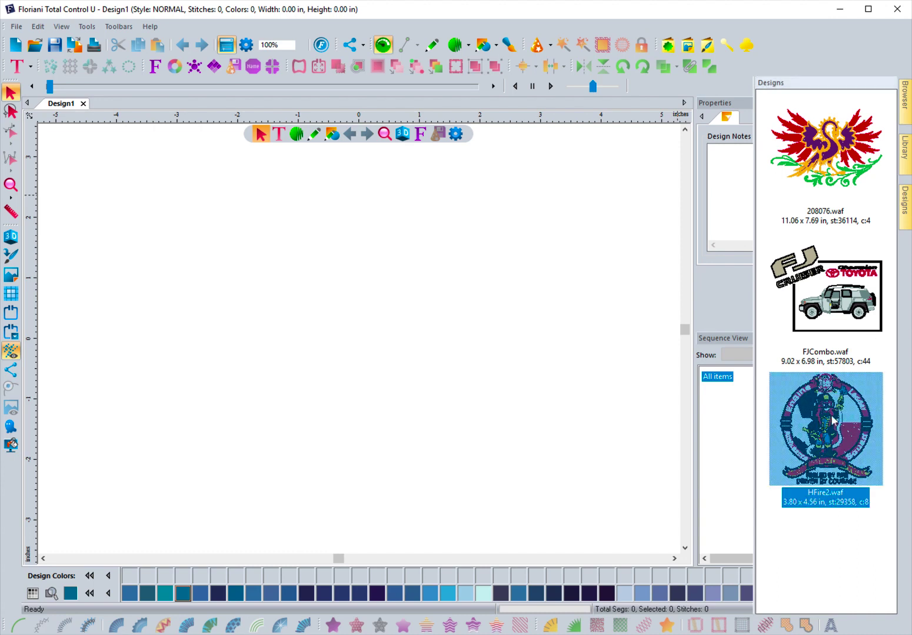
left_click_drag(831, 421, 331, 330)
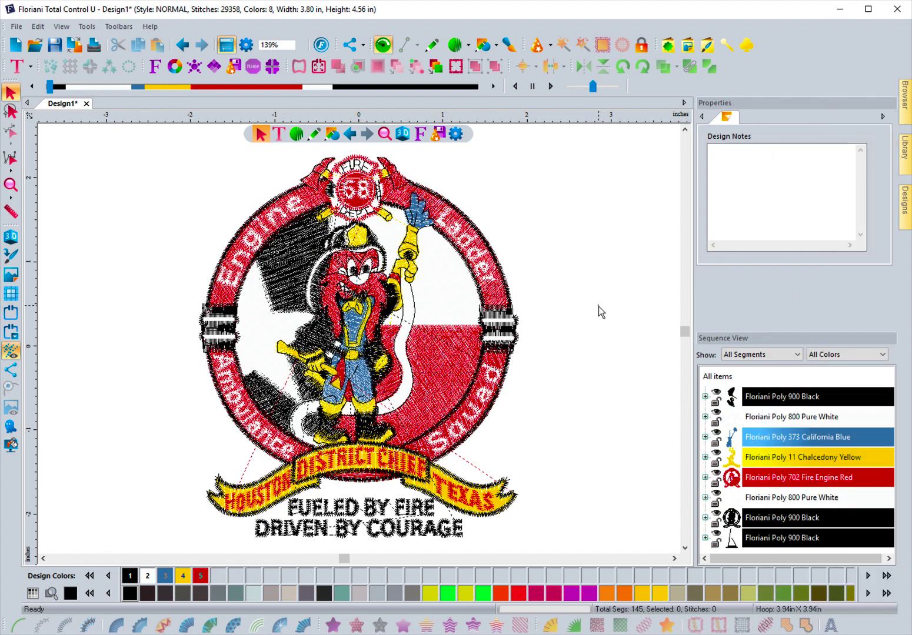
Expand the badge's first Floriani Poly 900 Black group in Sequence View and inspect its Stitches entry
left_click(509, 280)
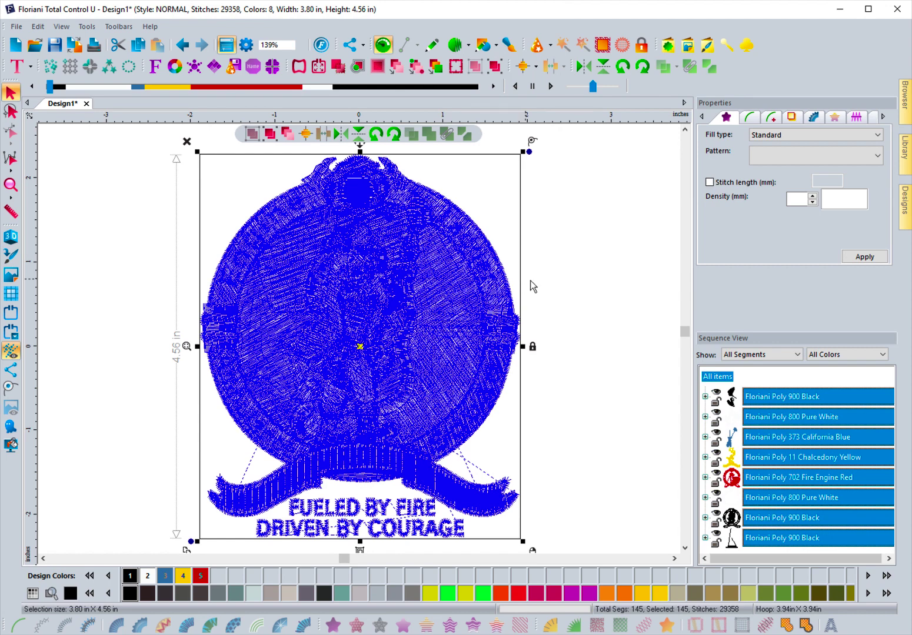
left_click(705, 397)
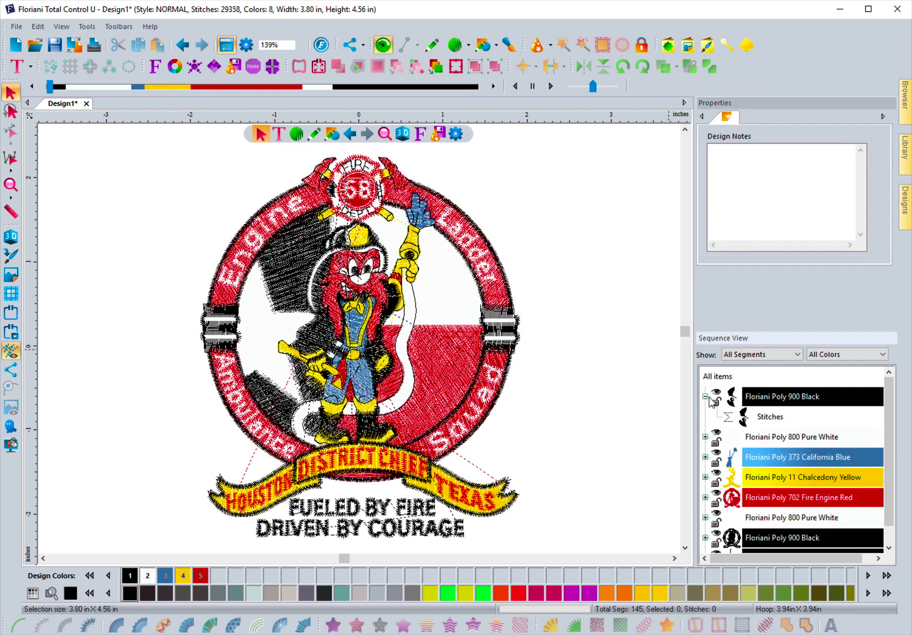
left_click(767, 418)
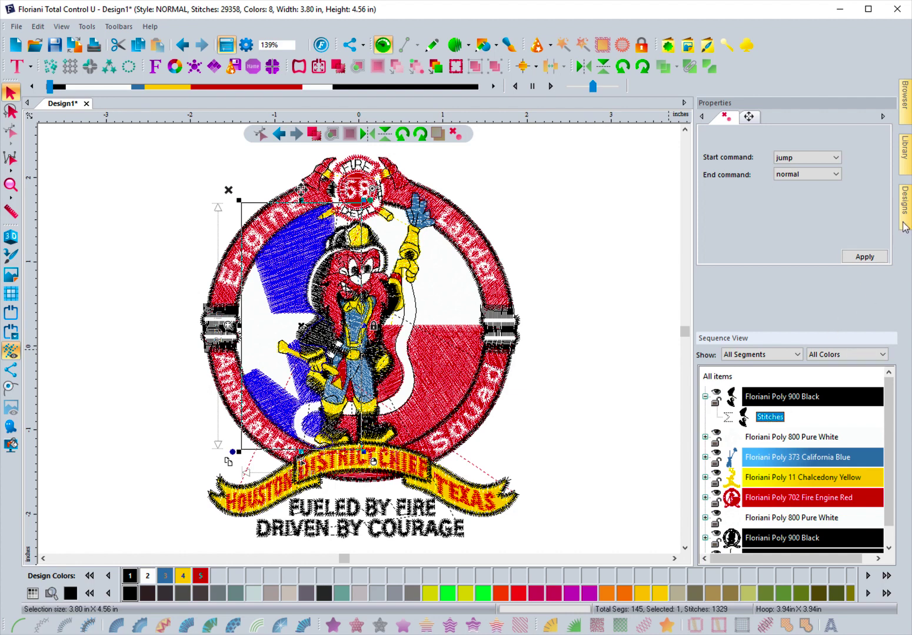
mouse_move(905, 227)
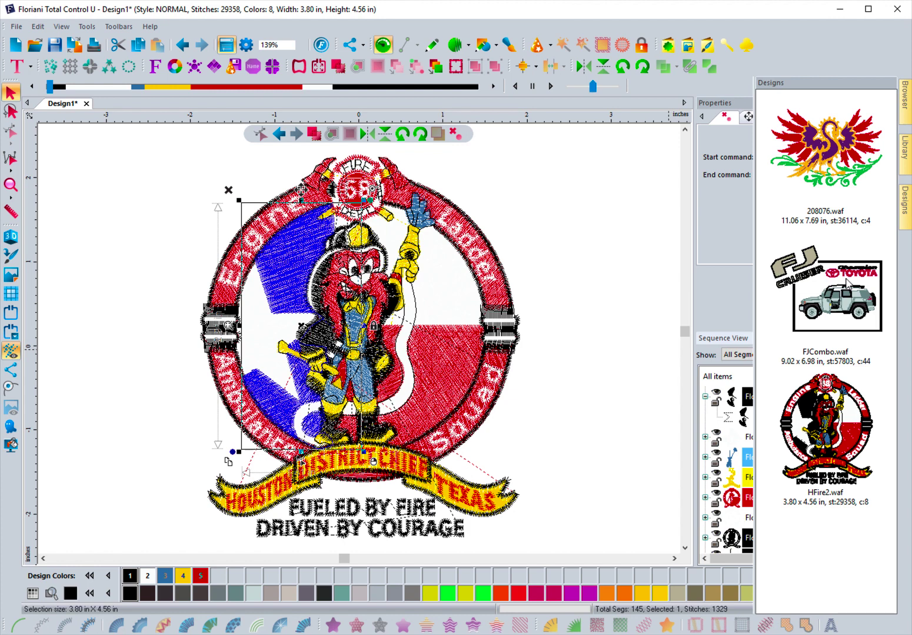
left_click(617, 241)
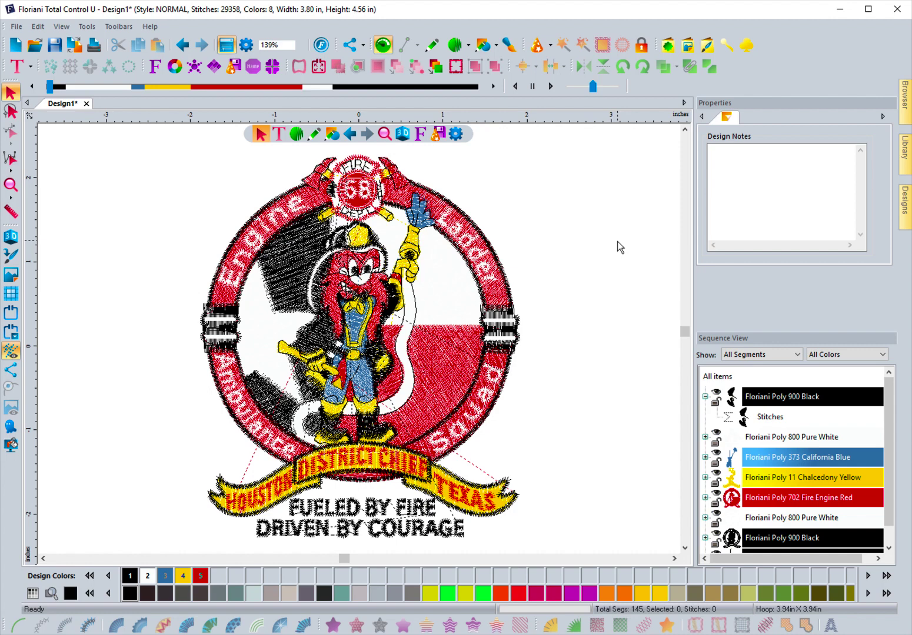
left_click(773, 419)
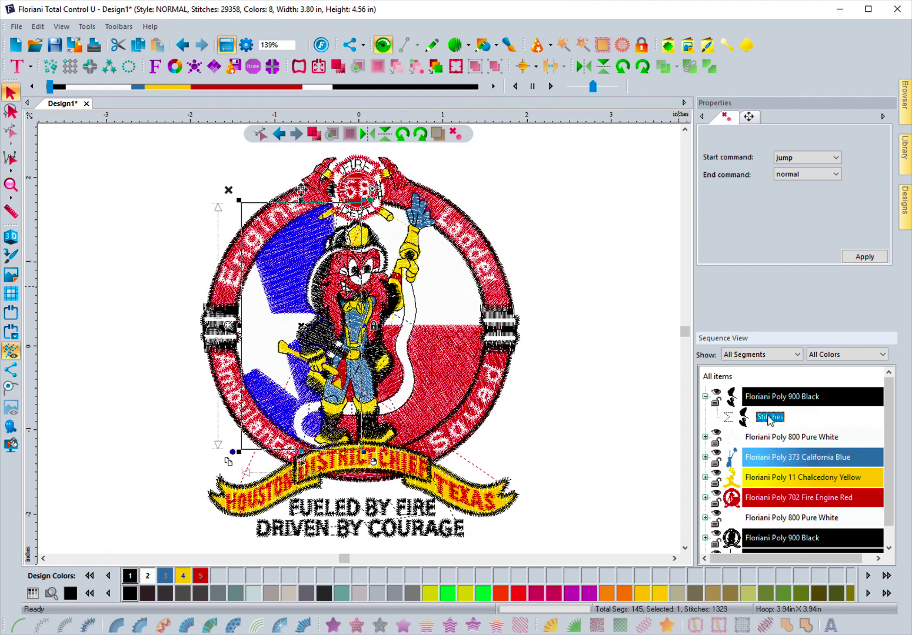
right_click(769, 421)
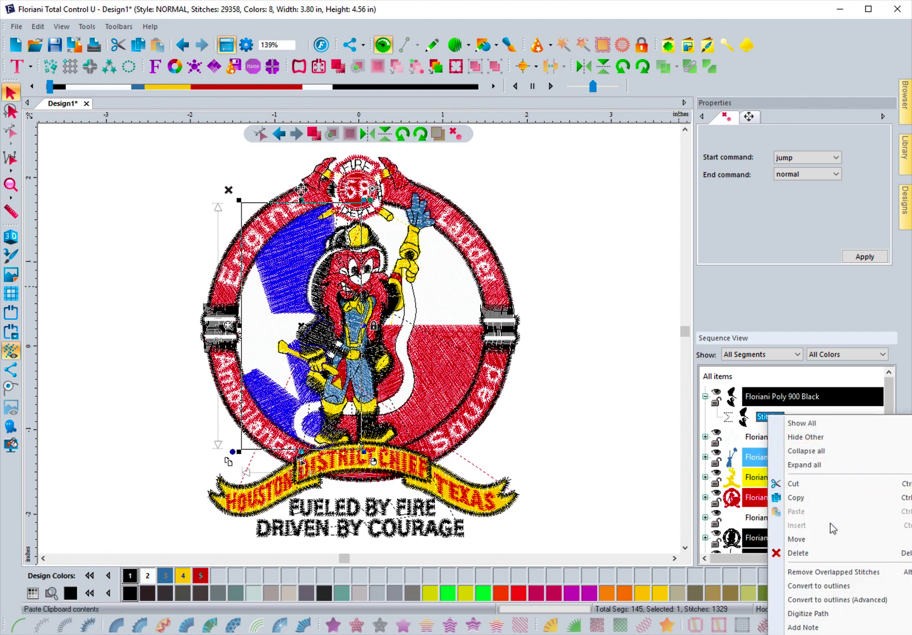
left_click(802, 587)
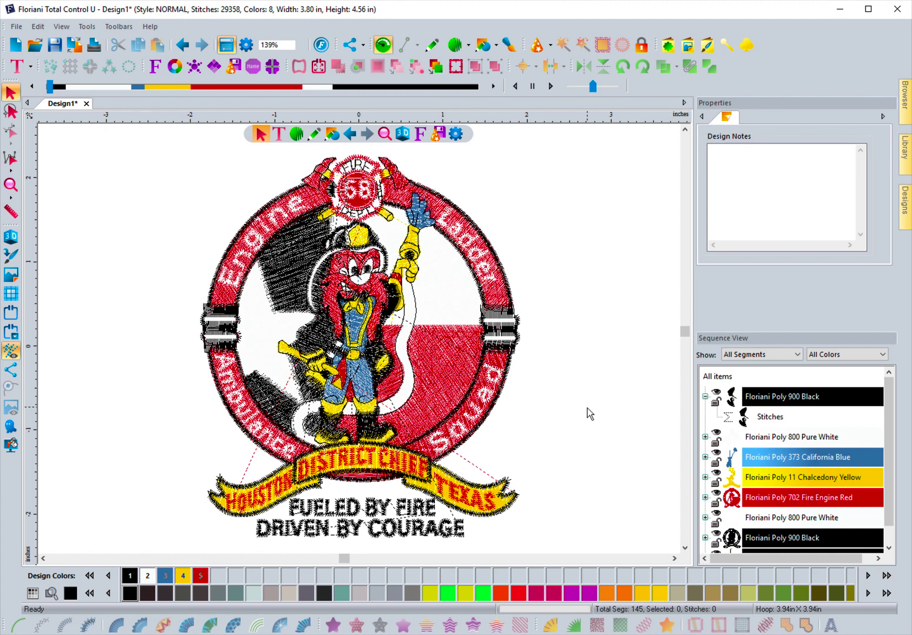
left_click(770, 417)
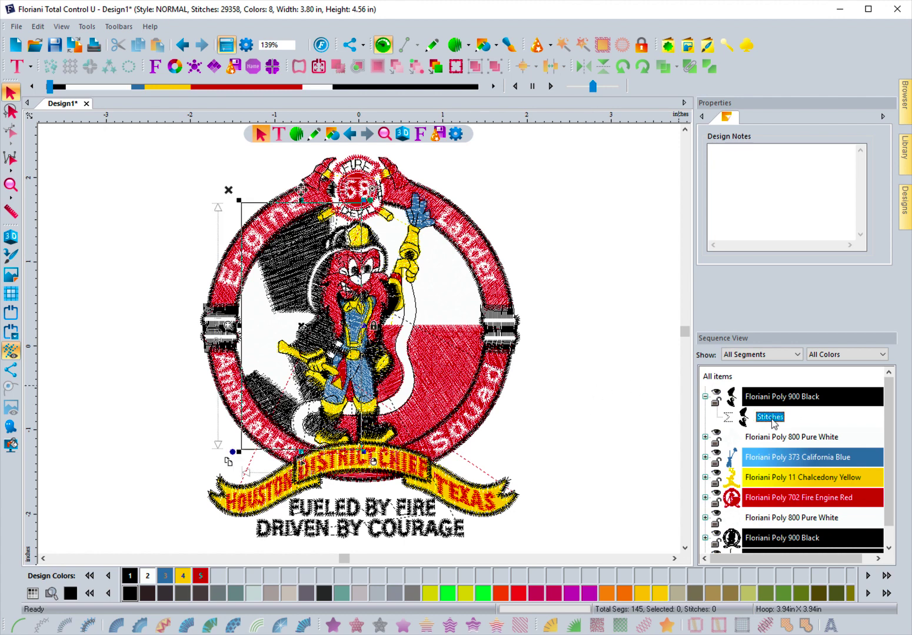
left_click(605, 393)
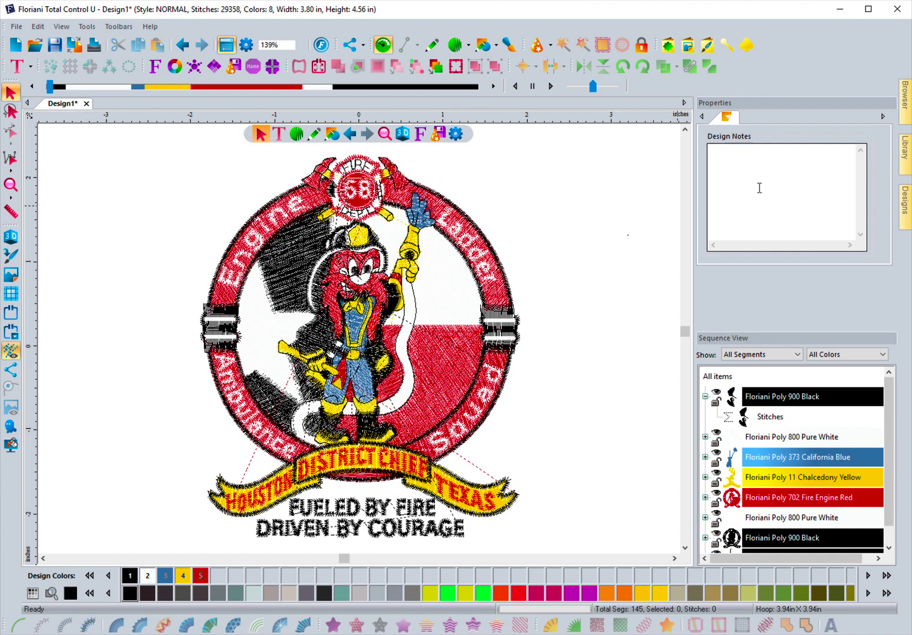
Choose the Flowers library folder and view its PL-CS-0001 and PL-FL-0008 thumbnails
left_click(904, 106)
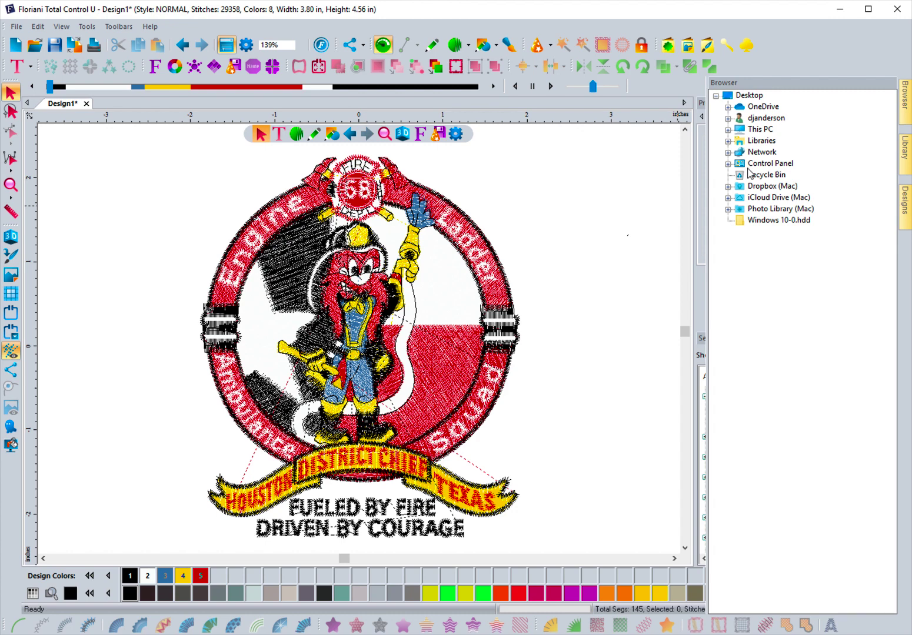
left_click(906, 152)
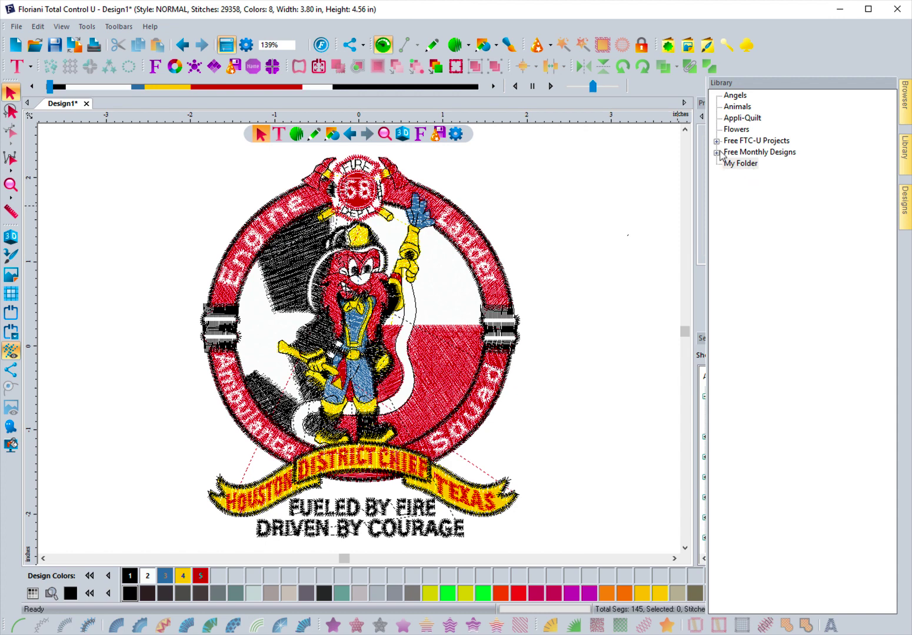
left_click(734, 130)
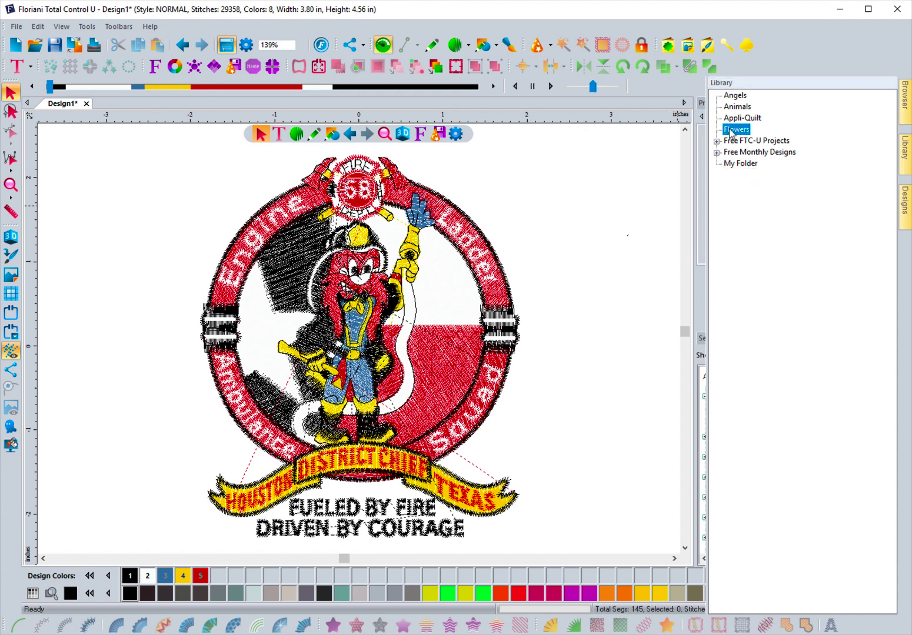
left_click(903, 107)
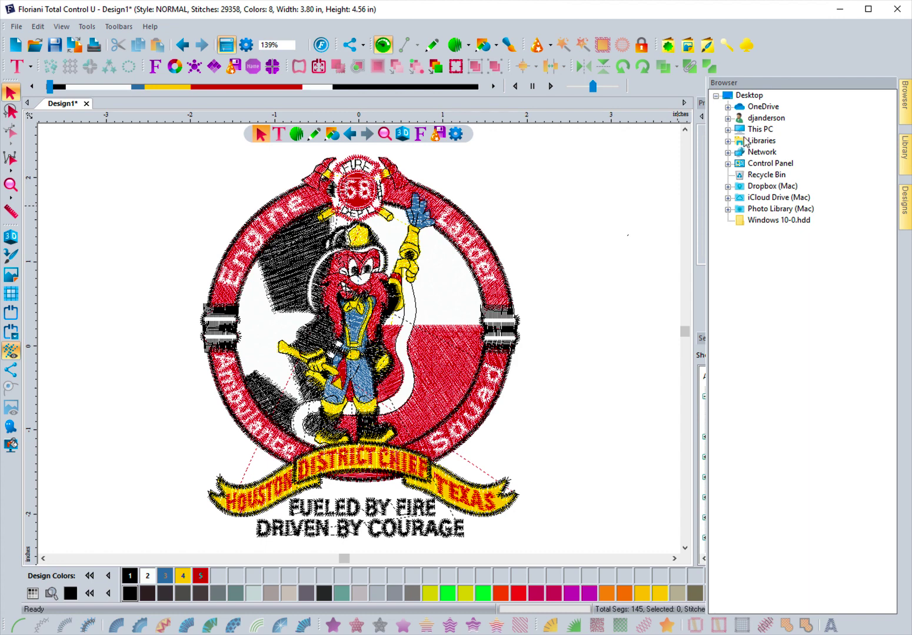
left_click(904, 151)
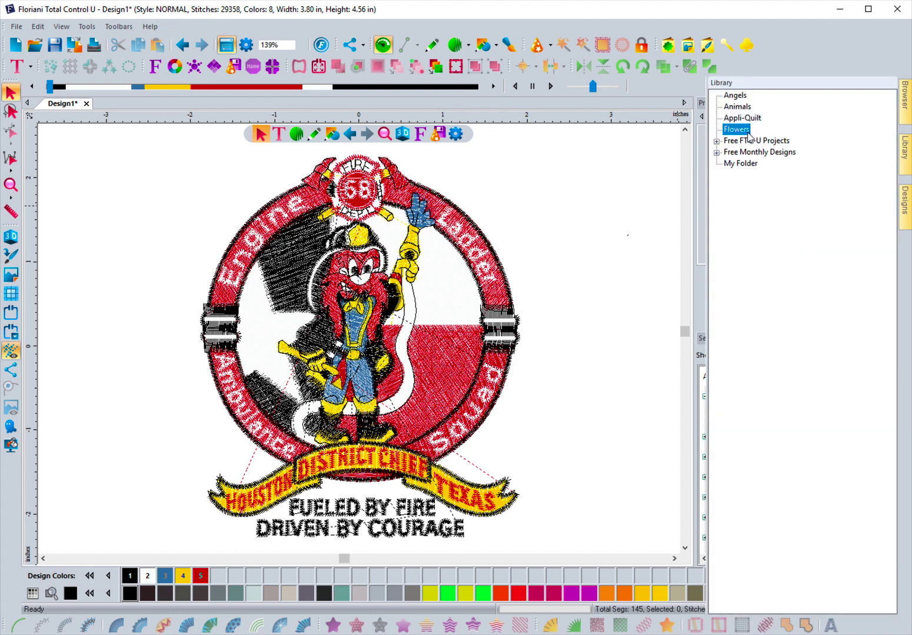
left_click(906, 211)
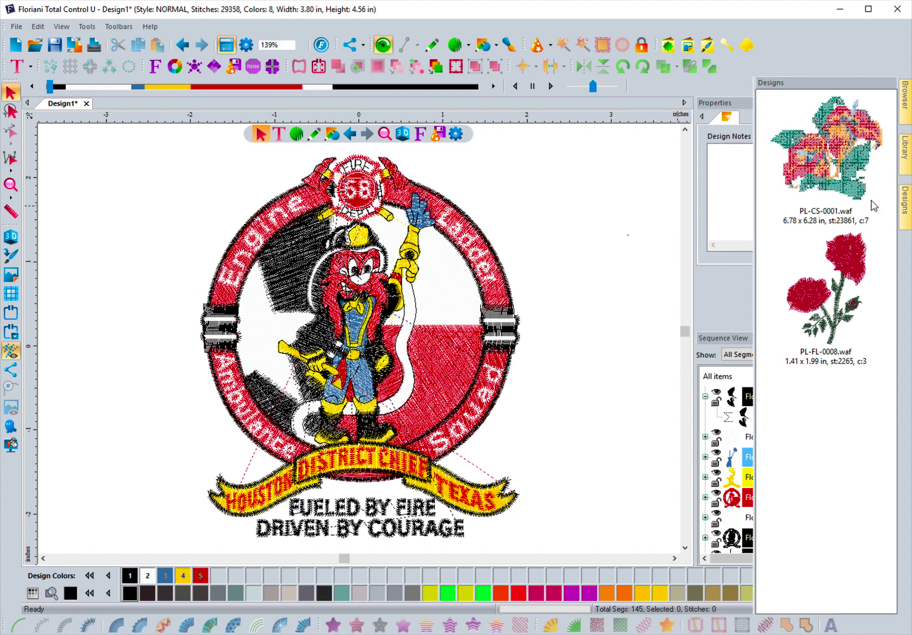
Add PL-CS-0001 to the canvas, turn on 3D rendering, and shift the flower about 2.4 in right
left_click(838, 150)
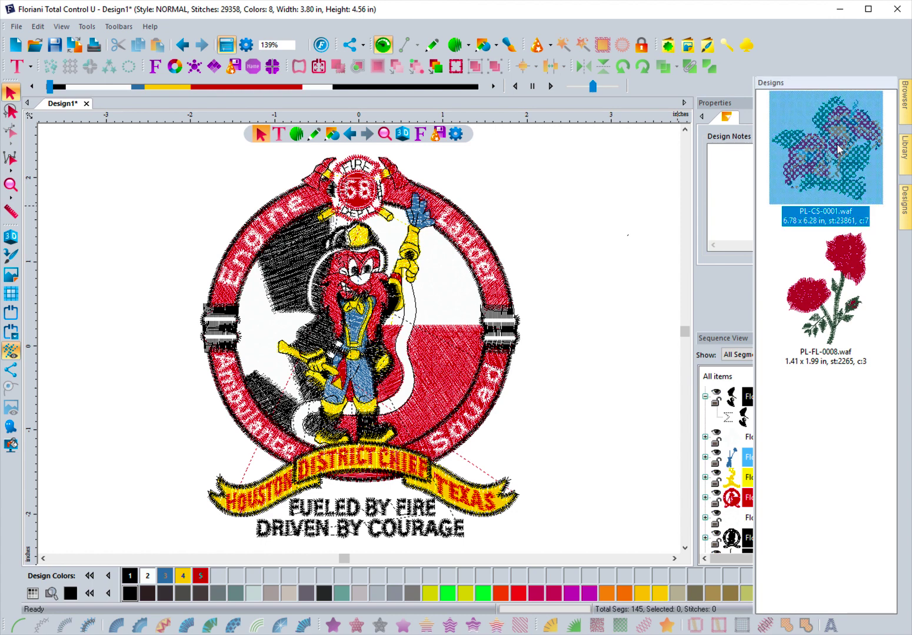
left_click_drag(838, 150, 434, 351)
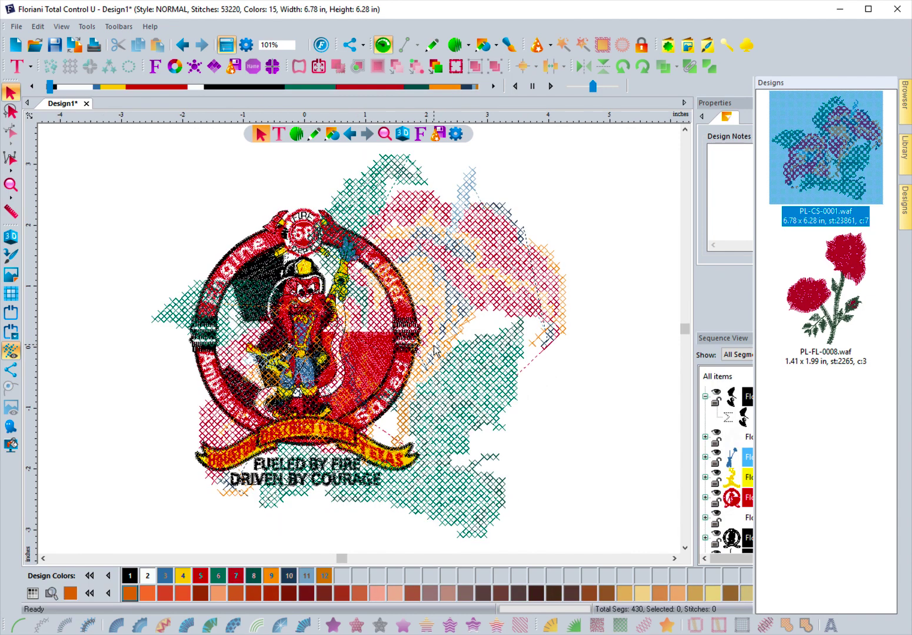
left_click(18, 244)
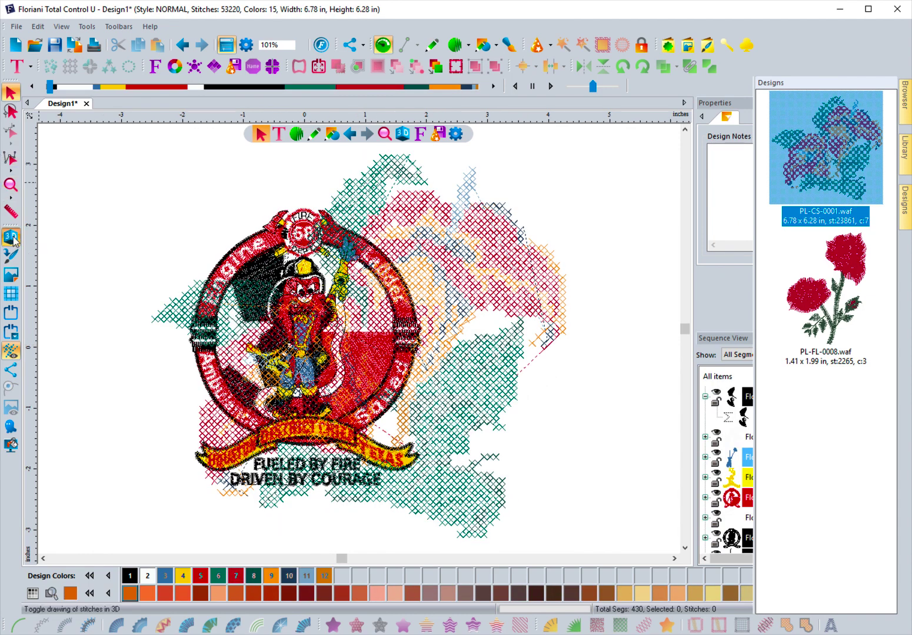
left_click(474, 317)
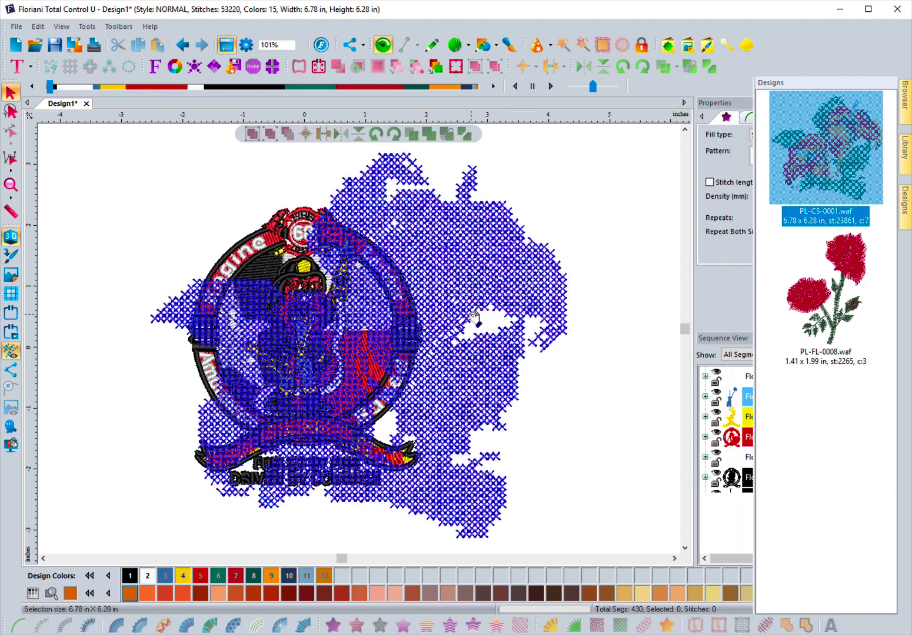
left_click_drag(474, 318, 613, 308)
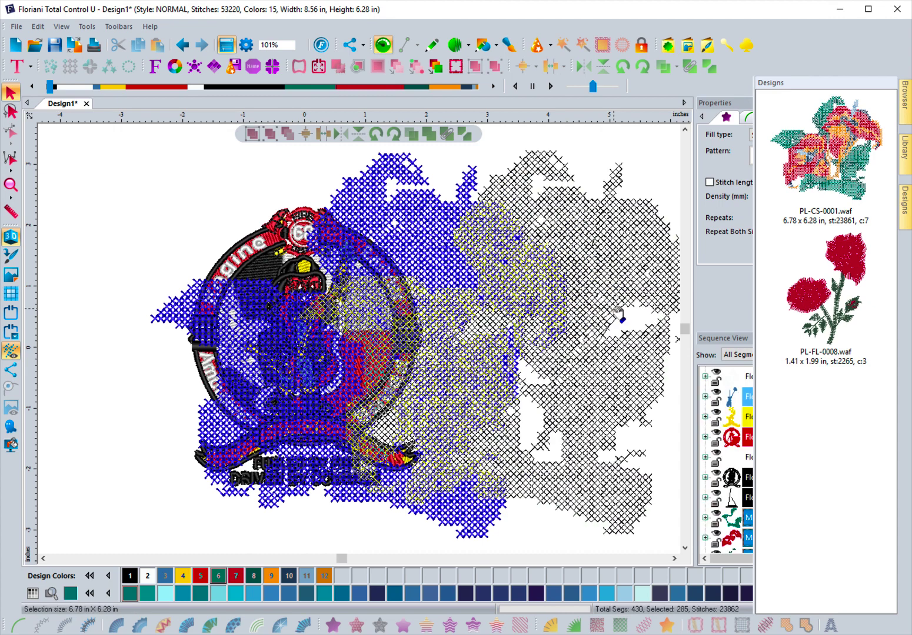
left_click(417, 221)
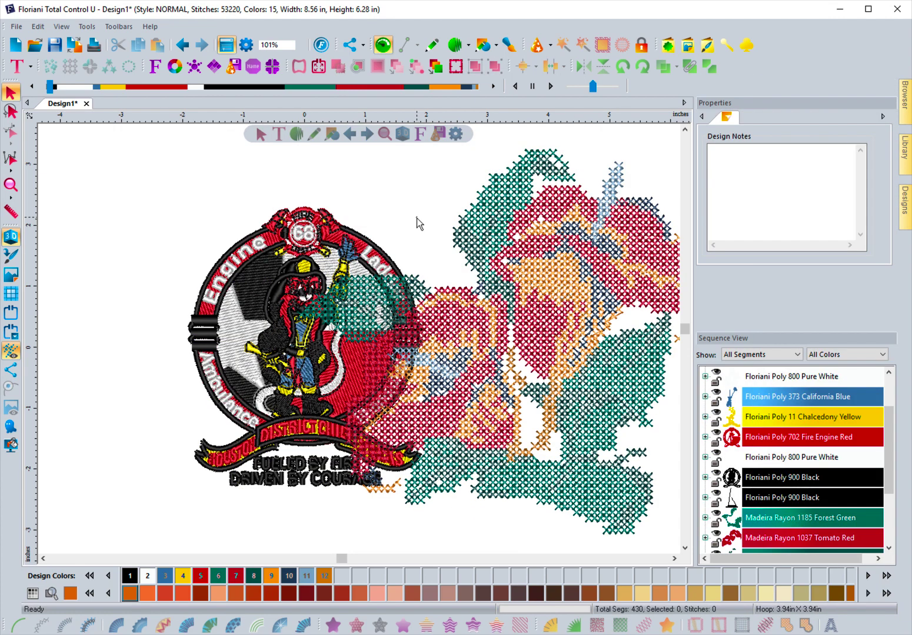